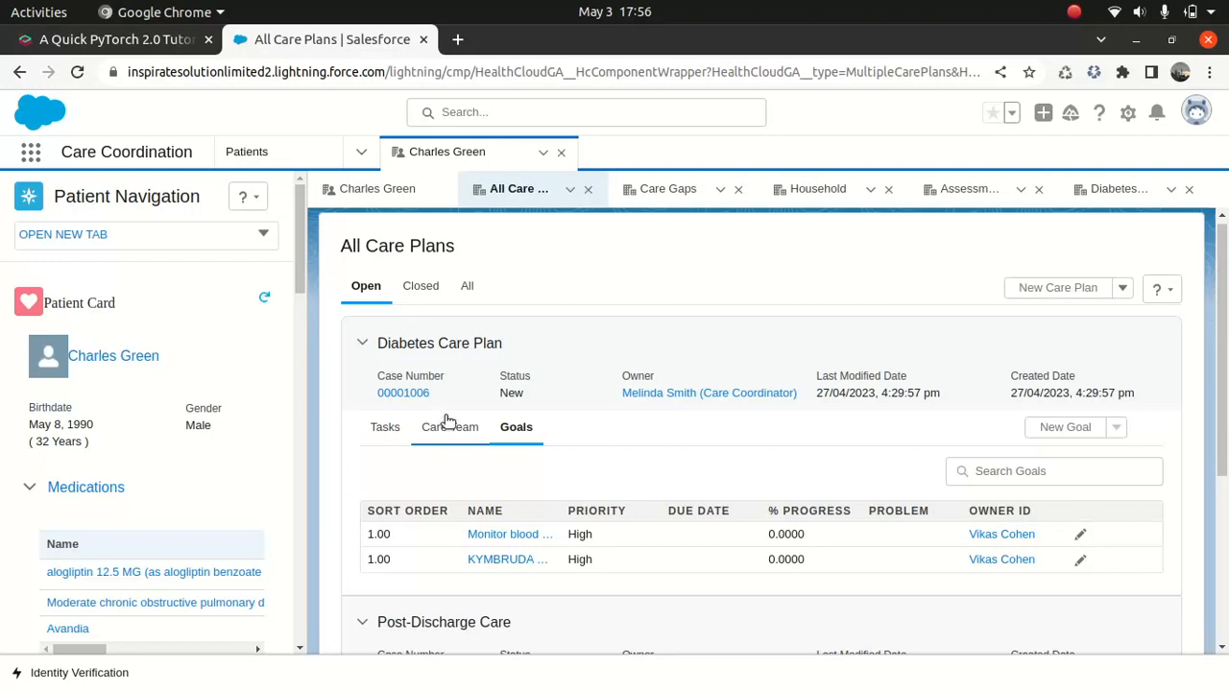
Start a new goal in the Diabetes Care Plan and enter "Reduce Salt Intake" as both its name and description.
click(384, 429)
click(511, 432)
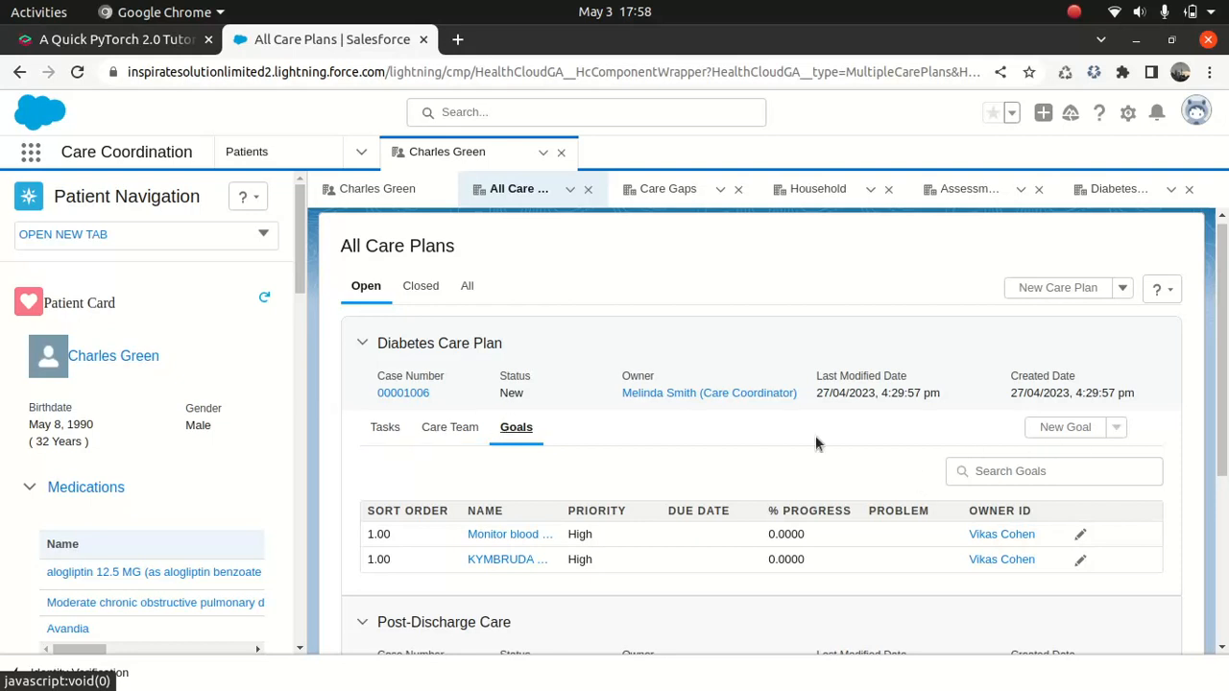
click(1074, 426)
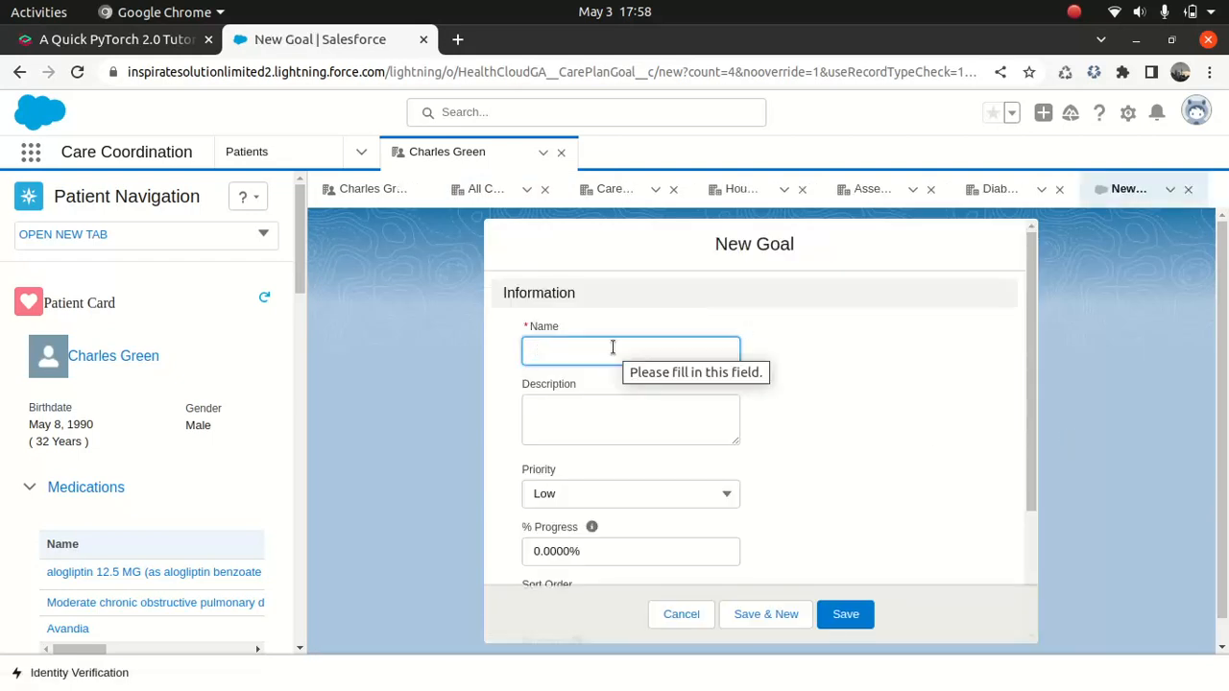
text(Reduce K)
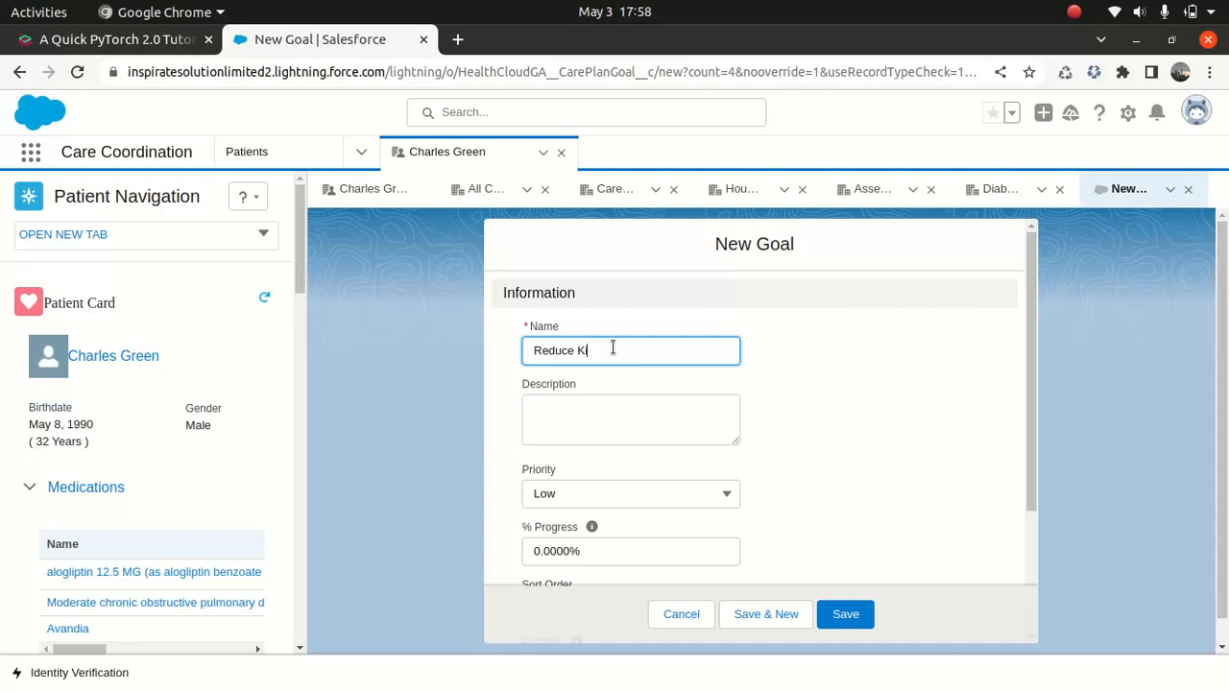
key(BackSpace)
text(Salt Intake)
drag(677, 351, 515, 356)
key(ctrl+c)
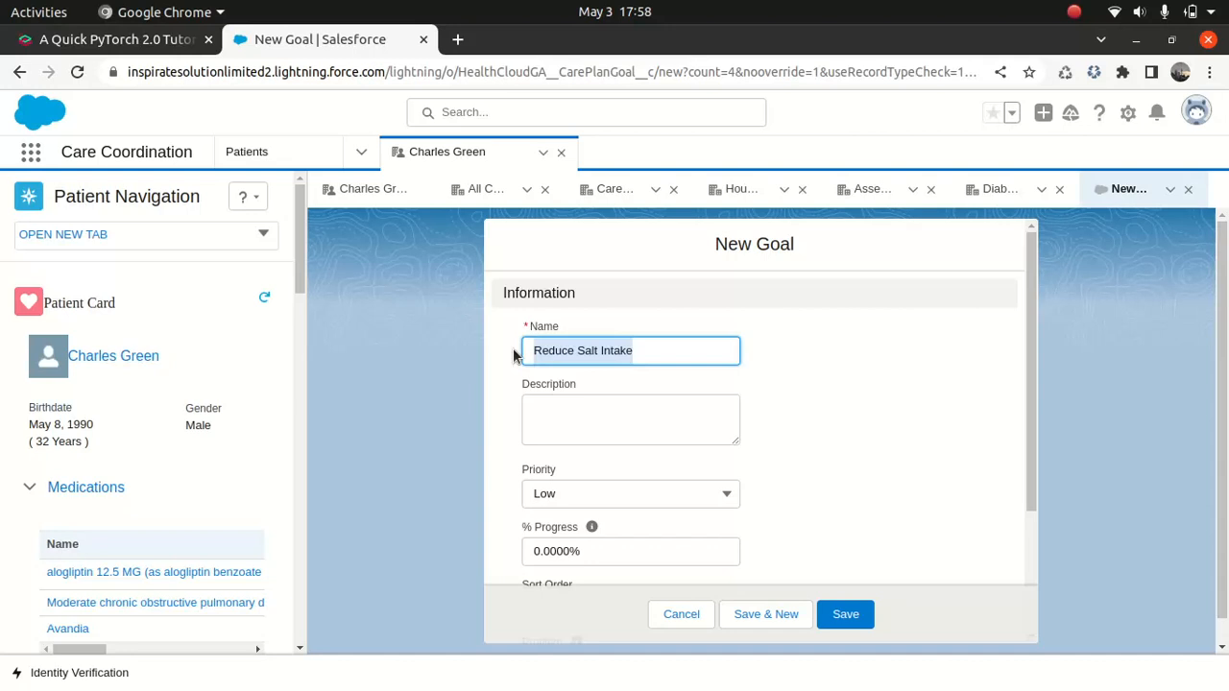
click(585, 398)
key(ctrl+v)
Set the new goal's priority to Medium, check the available categories without choosing one, and save the goal.
click(727, 495)
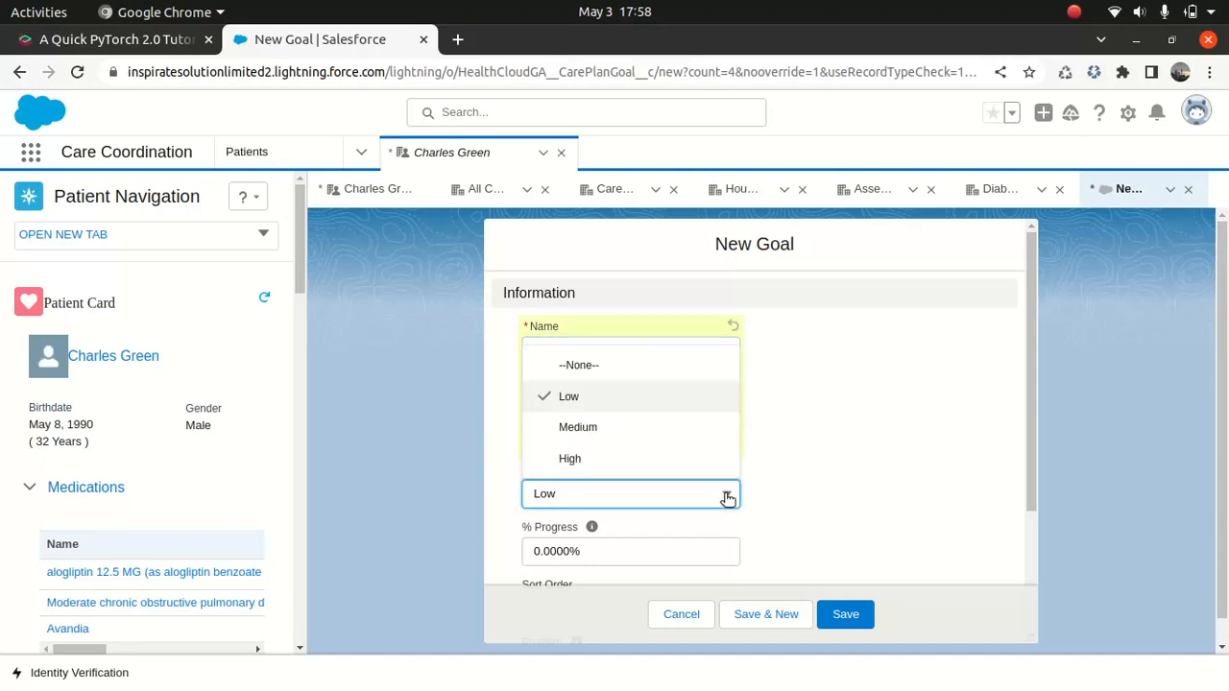
click(608, 429)
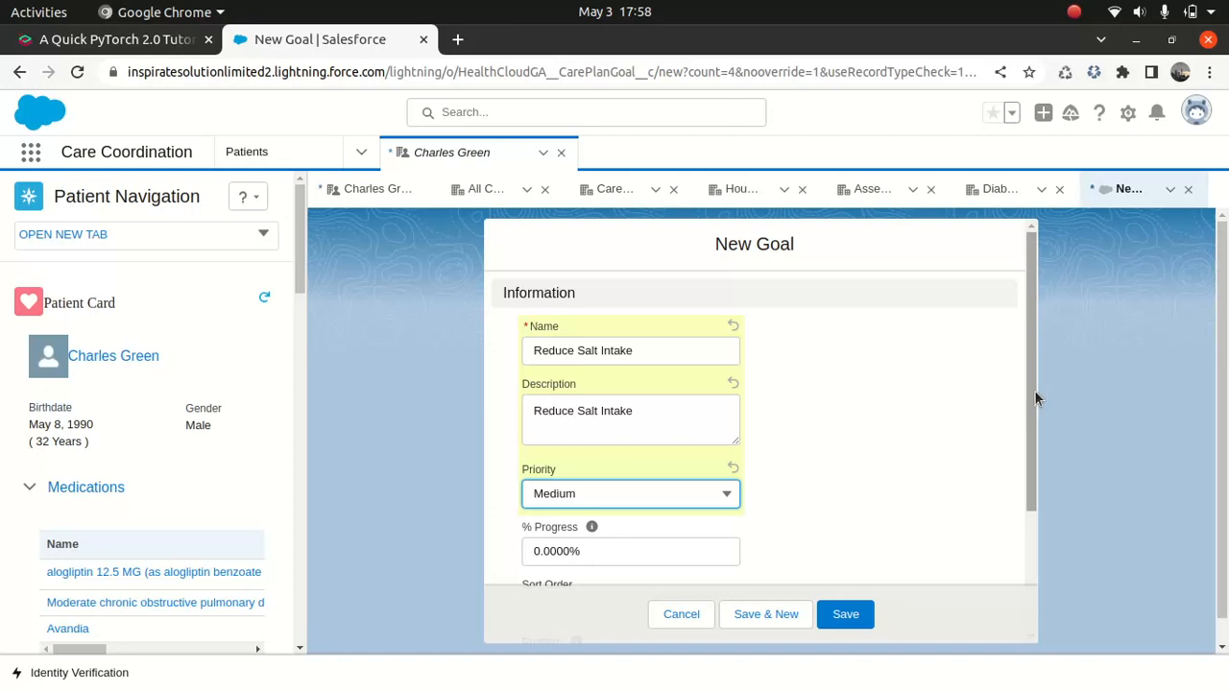
drag(1027, 349, 1023, 493)
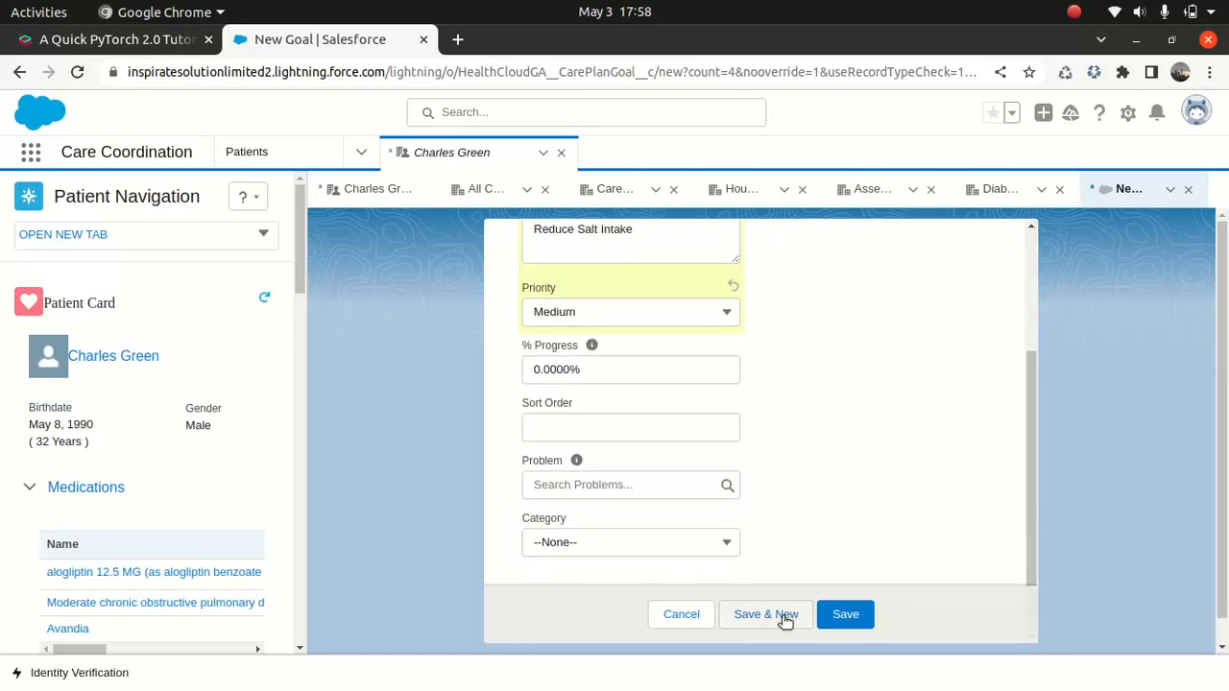
click(694, 547)
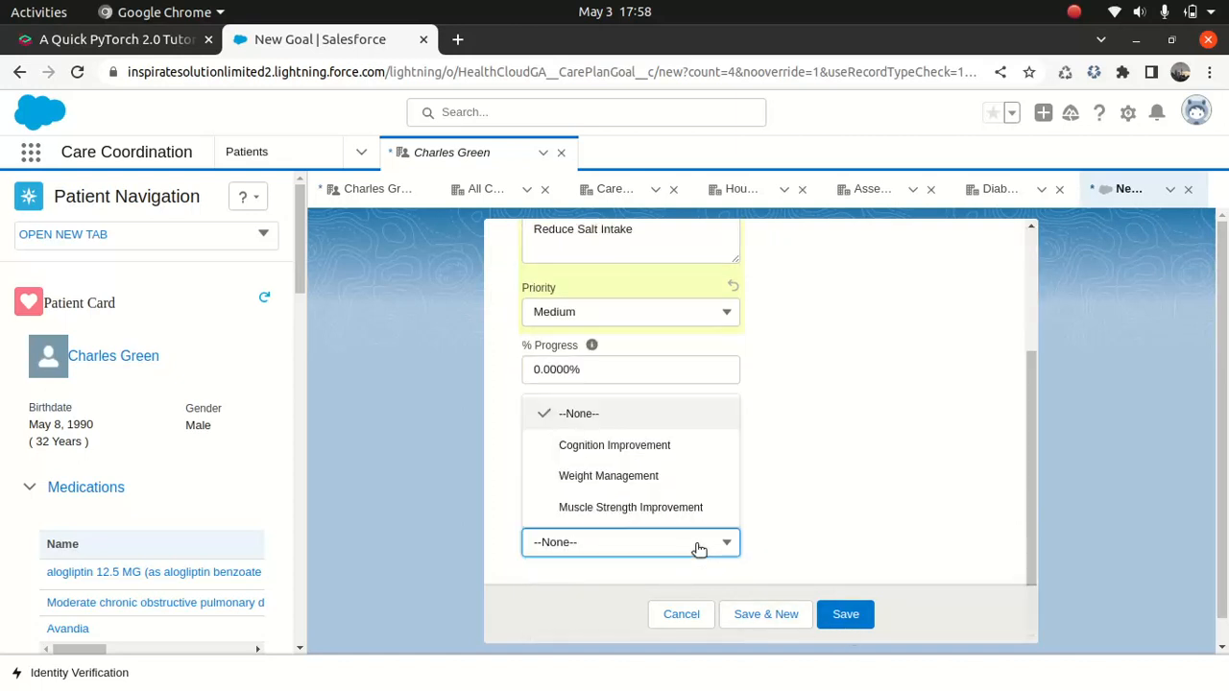
click(835, 613)
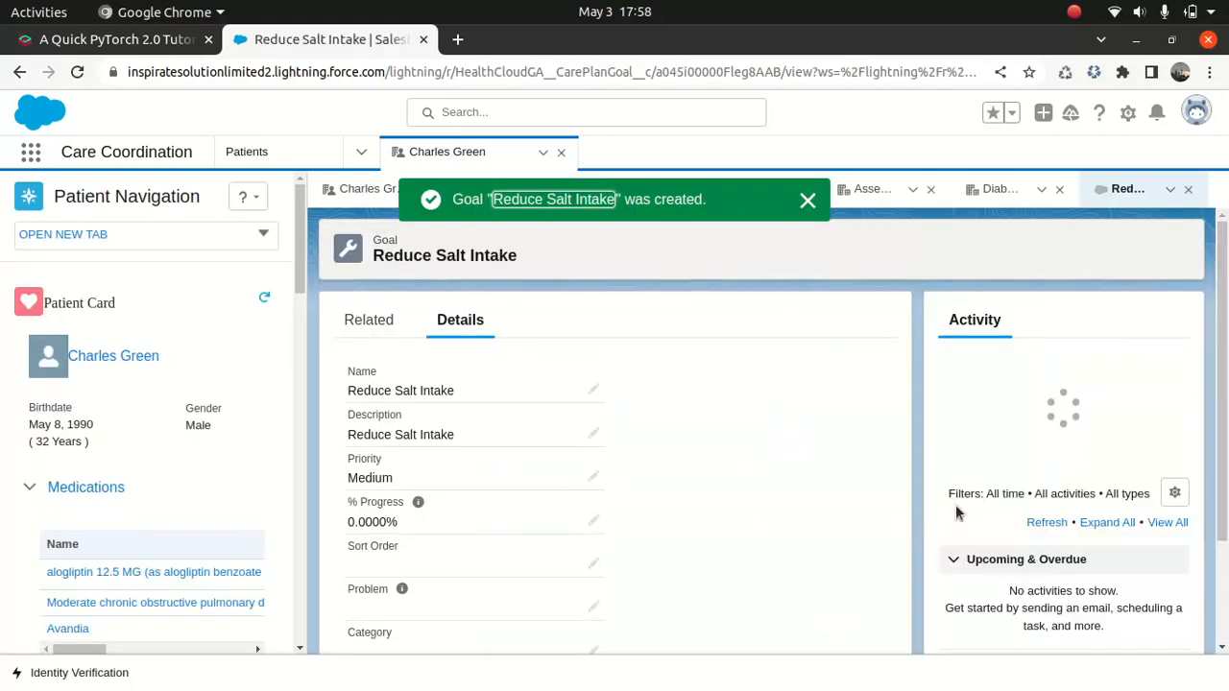
click(808, 200)
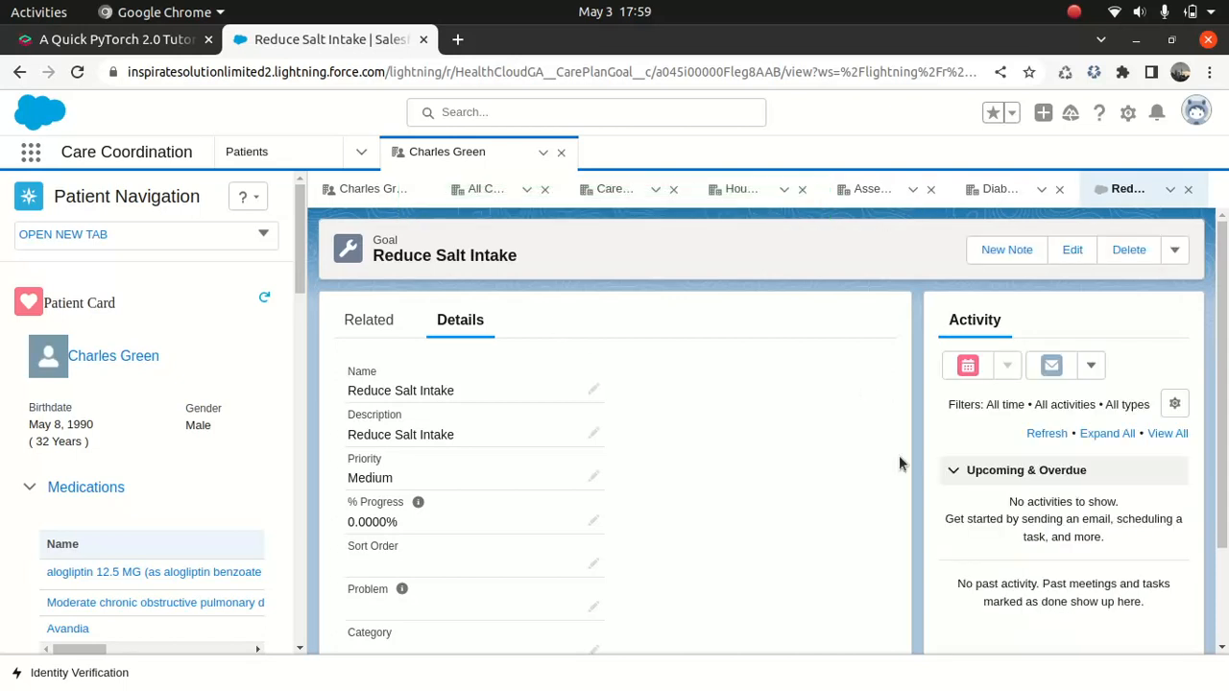
drag(946, 404, 1193, 440)
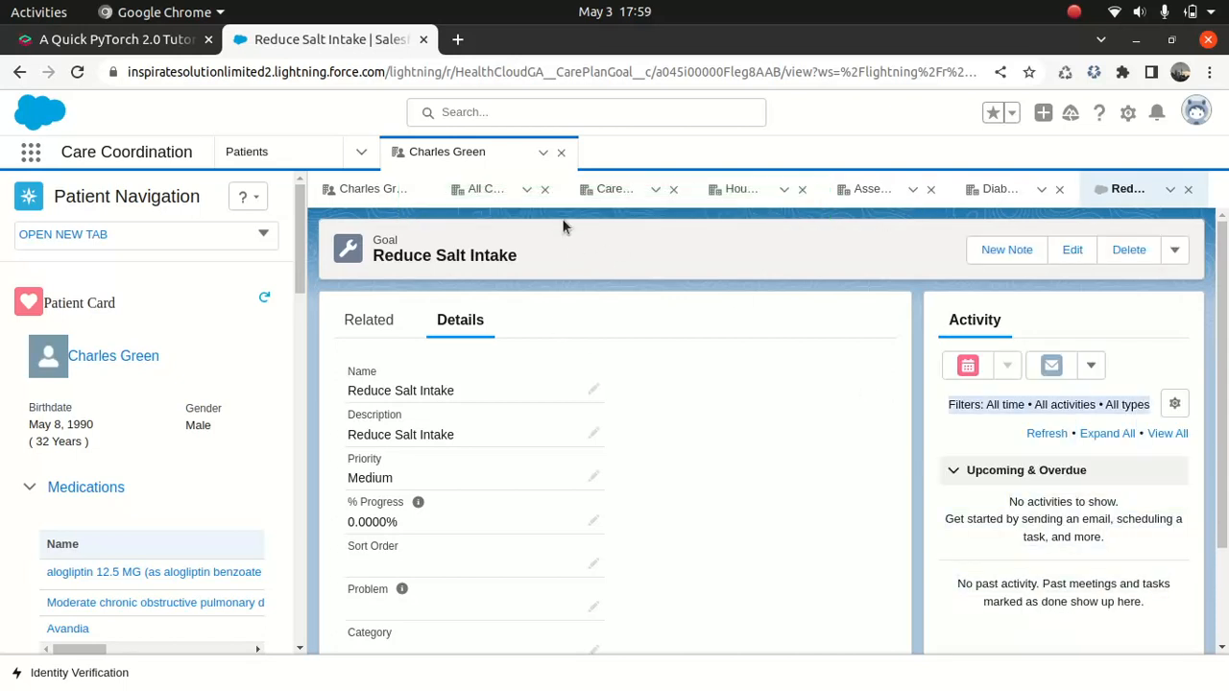
Return to All Care Plans and start another Diabetes Care Plan goal named "Reduce red meat consumption".
click(490, 191)
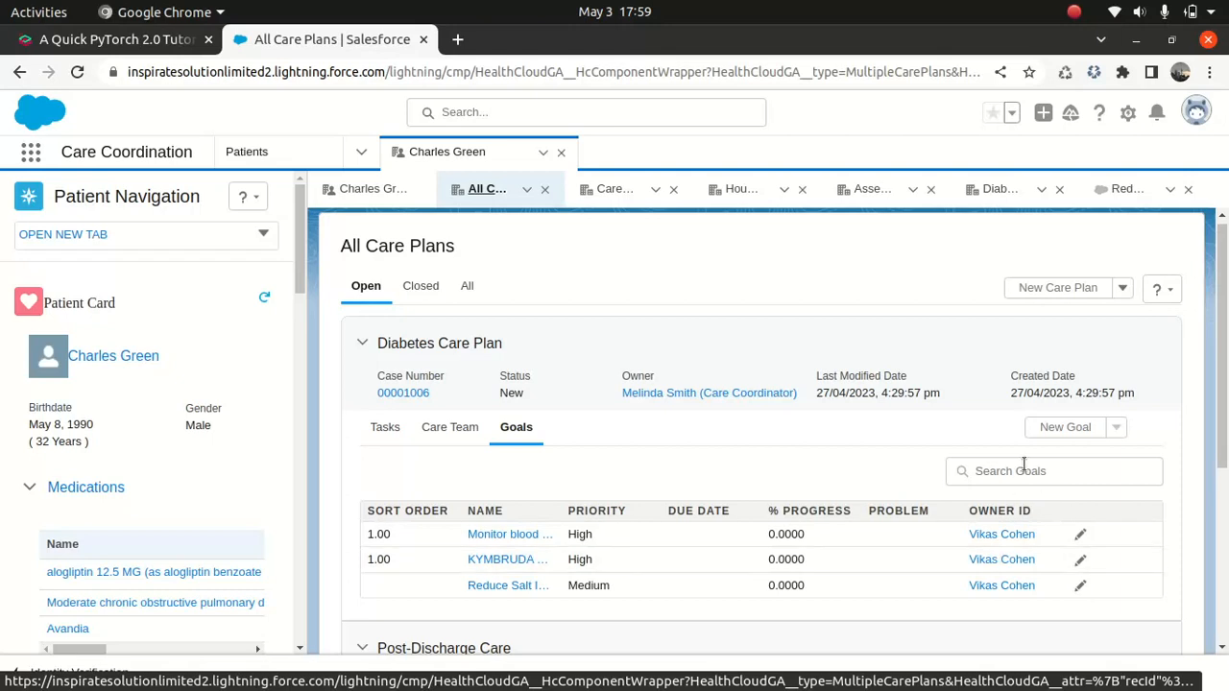
click(1067, 428)
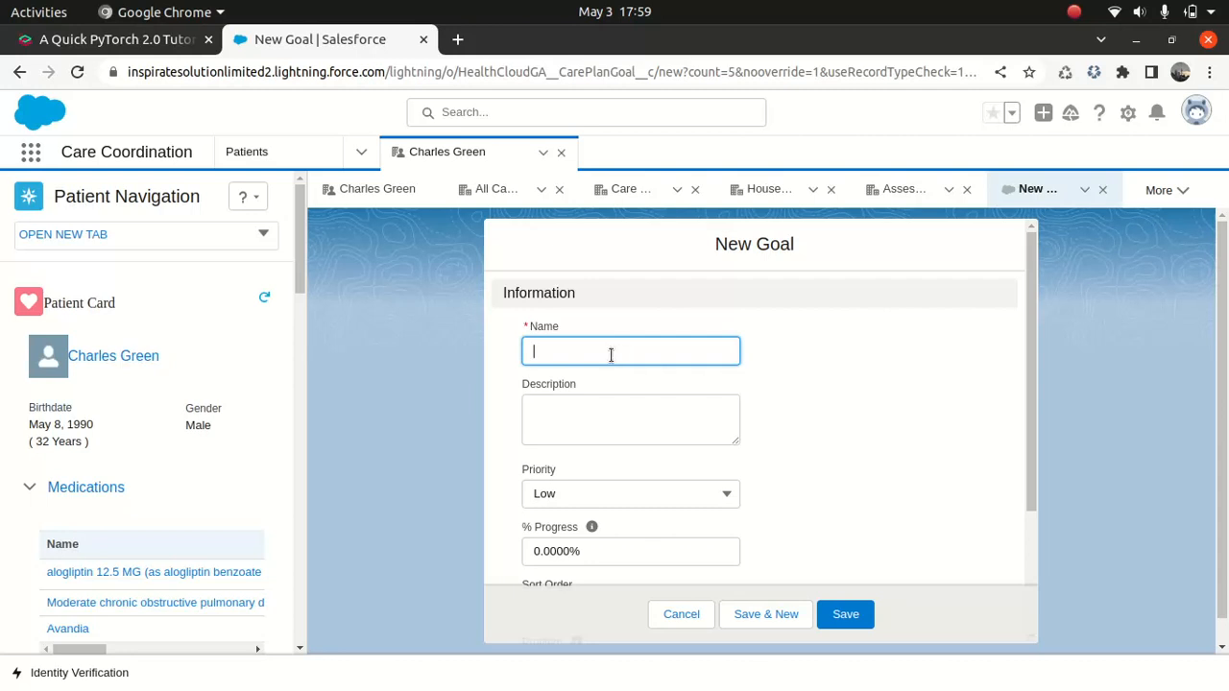
click(611, 355)
text(Reduce red meat consumption)
key(Tab)
Set the red meat goal's priority to Medium and its sort order to 2, and save it.
click(671, 497)
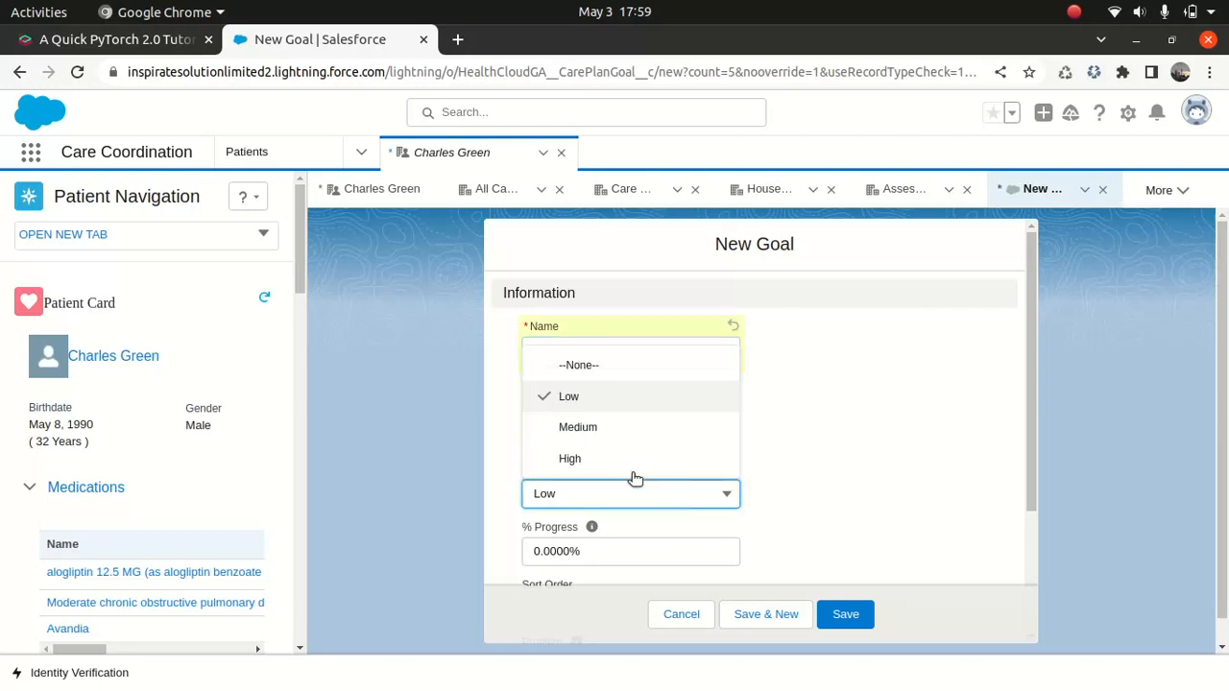
click(603, 426)
scroll(997, 529, down, 2)
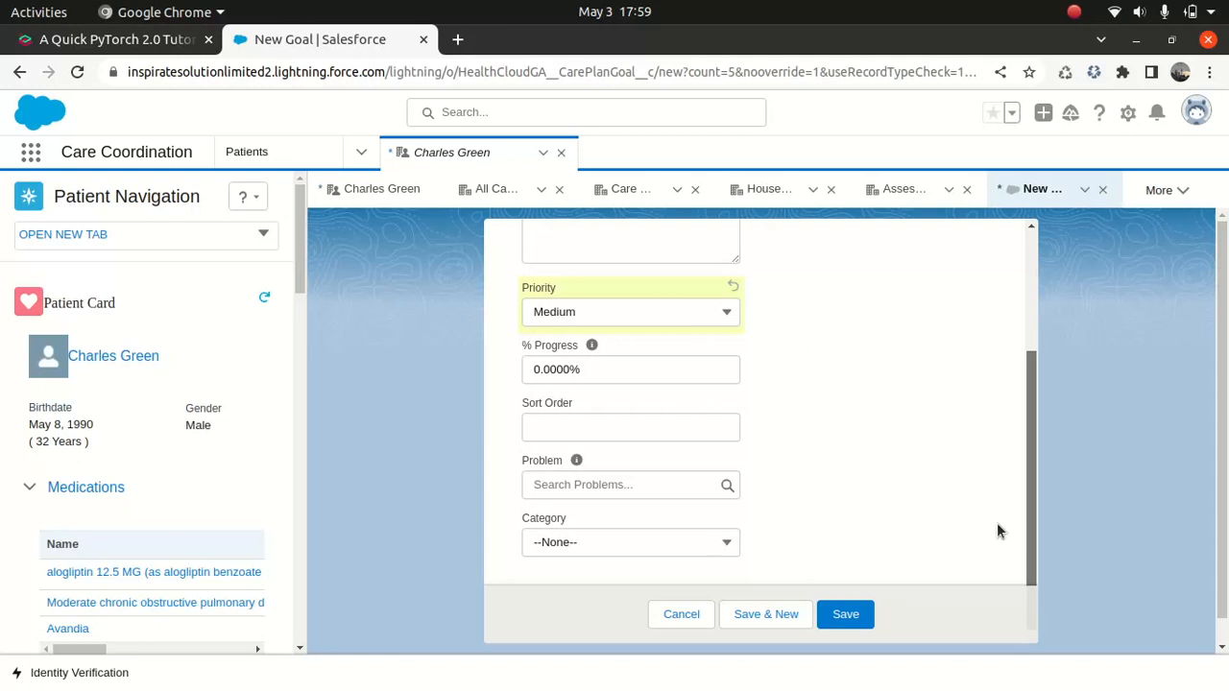
click(647, 434)
text(2)
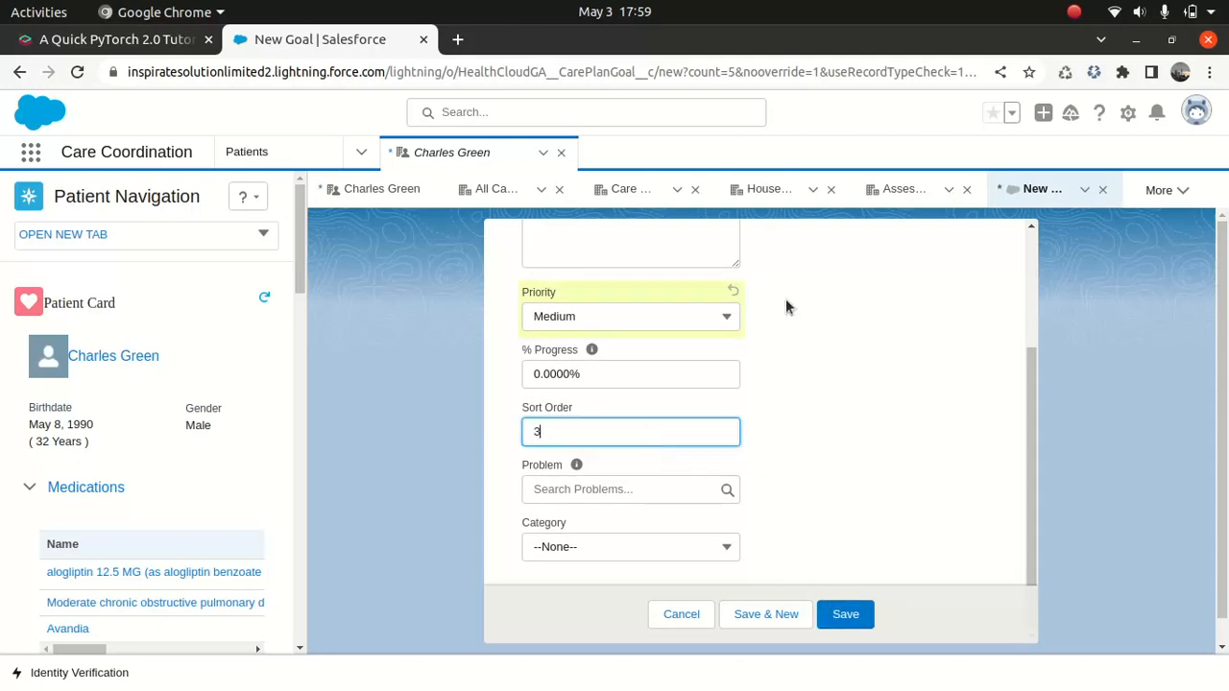
click(845, 614)
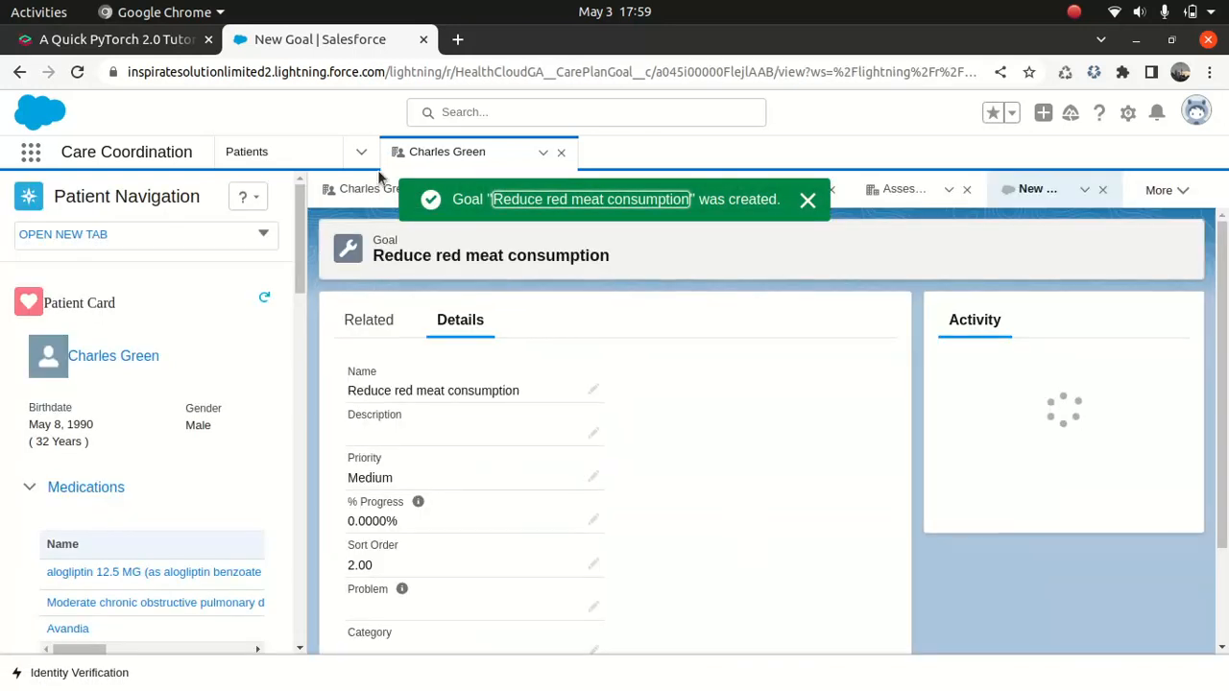
click(807, 202)
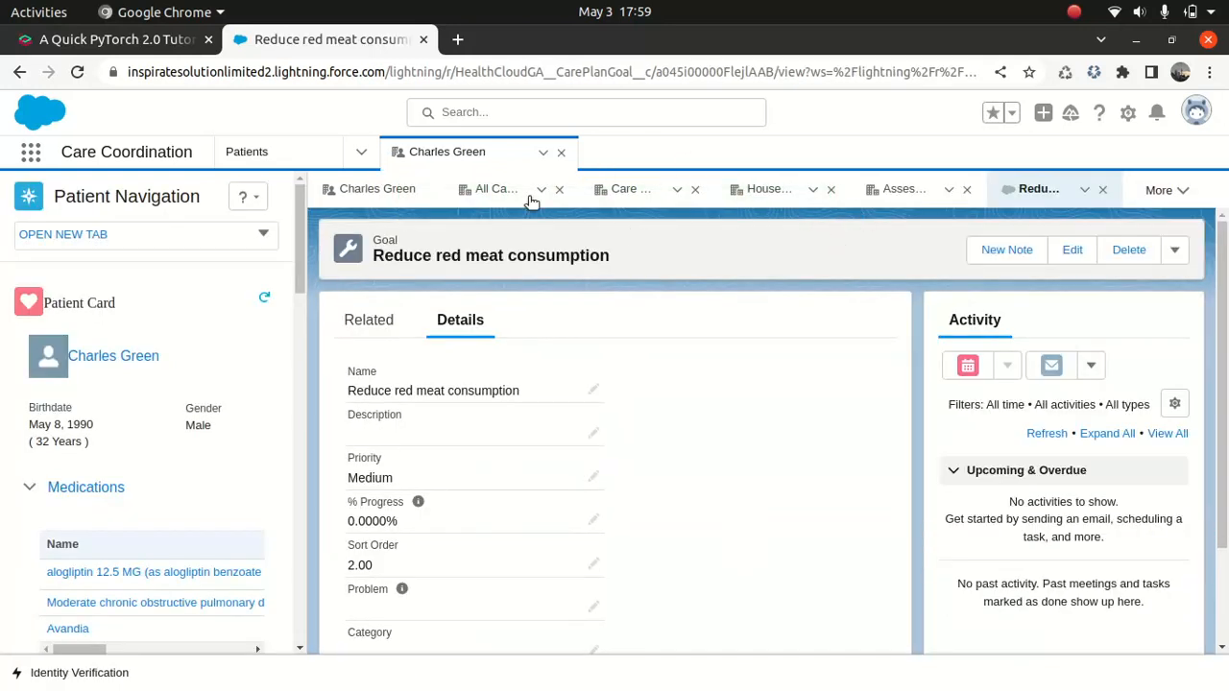
Open the Reduce Salt Intake goal from the Diabetes Care Plan's goals, set its sort order to 1 and save.
click(490, 190)
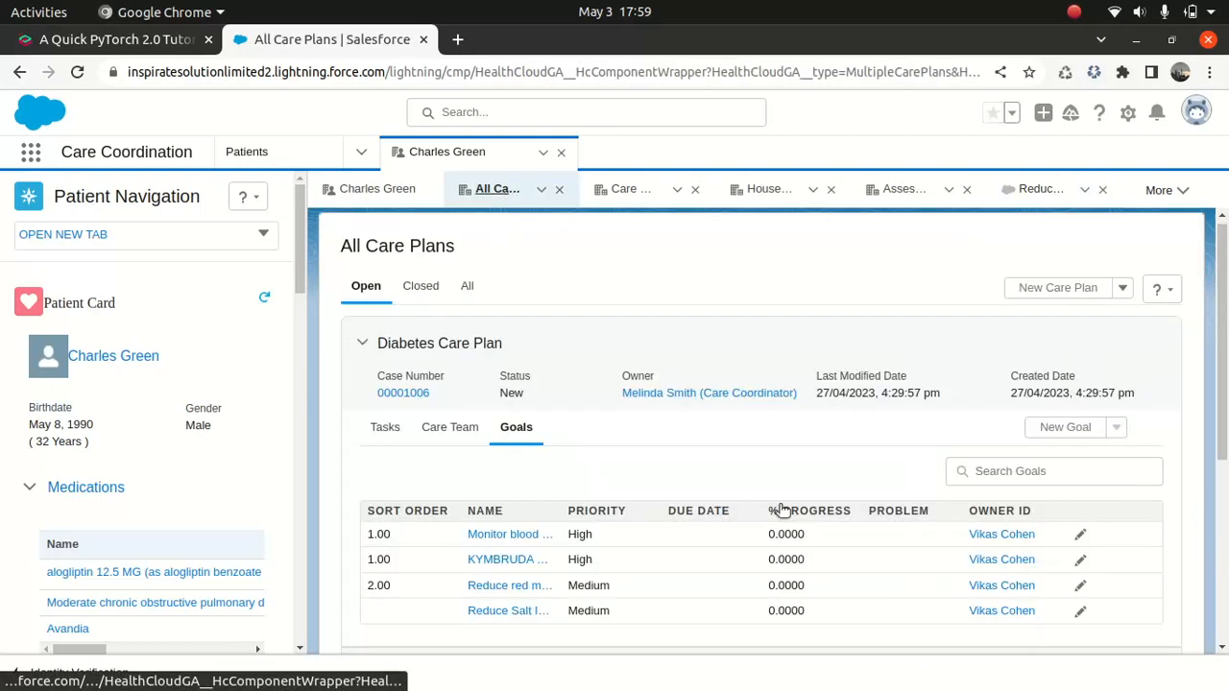
click(500, 611)
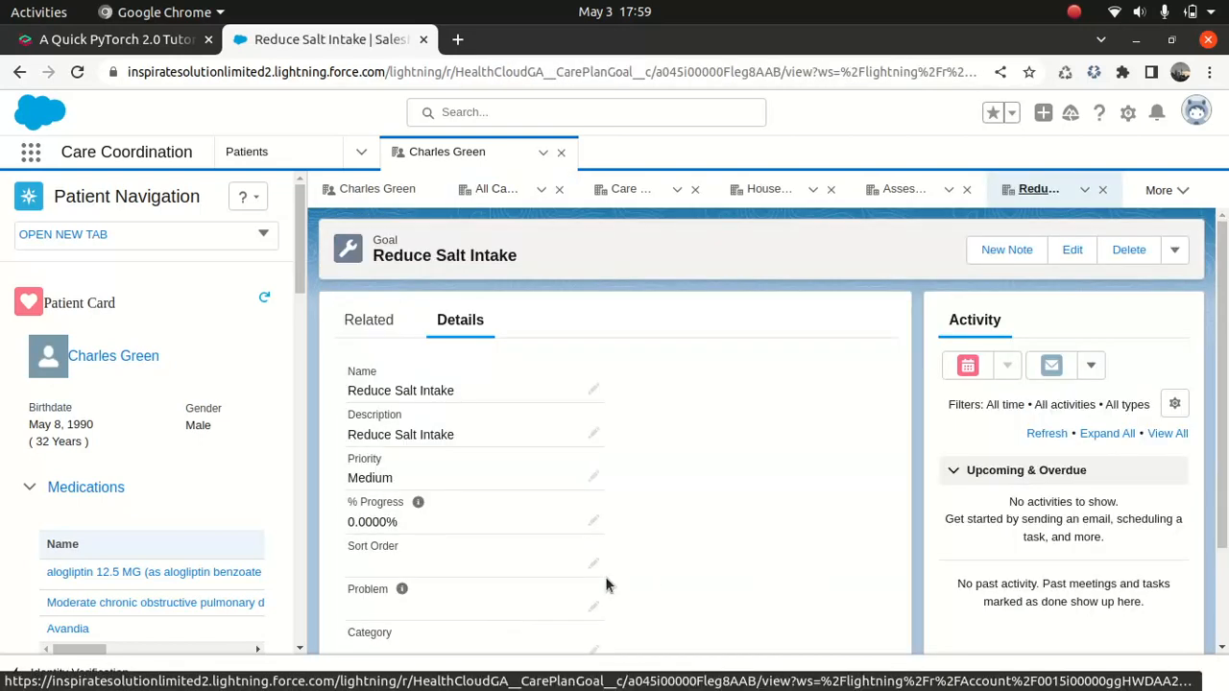
text(1)
click(651, 625)
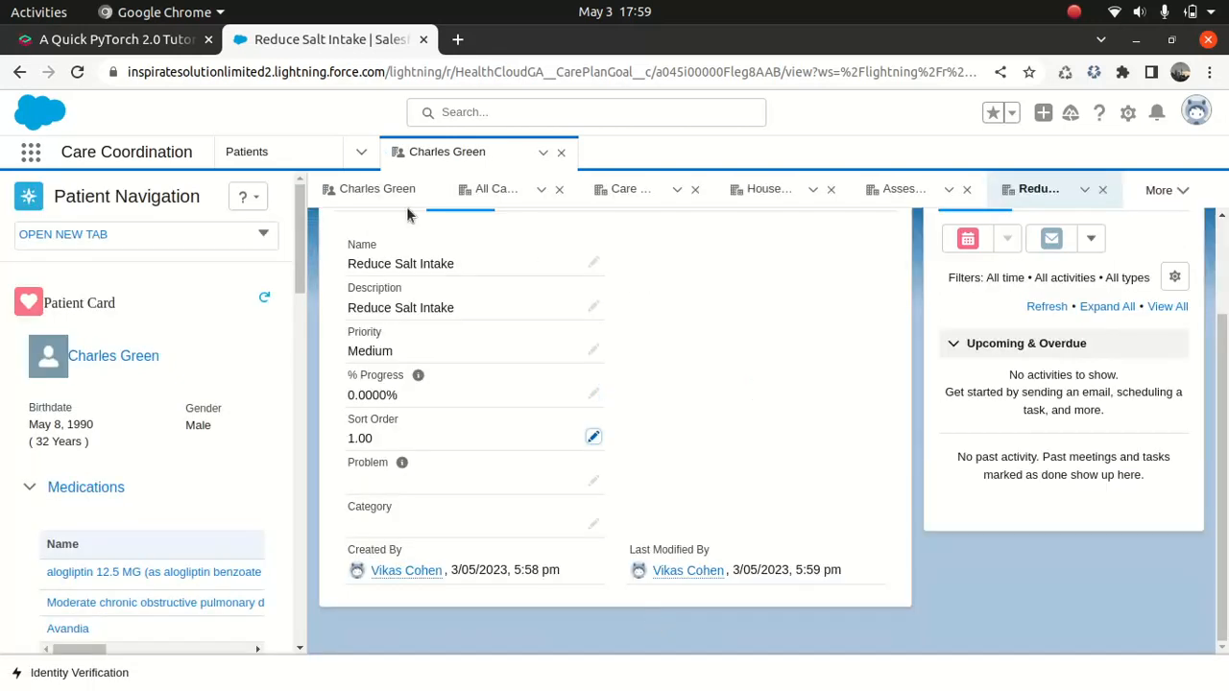
Return to All Care Plans and start a new care plan task for the Diabetes Care Plan, ready for its subject.
click(490, 185)
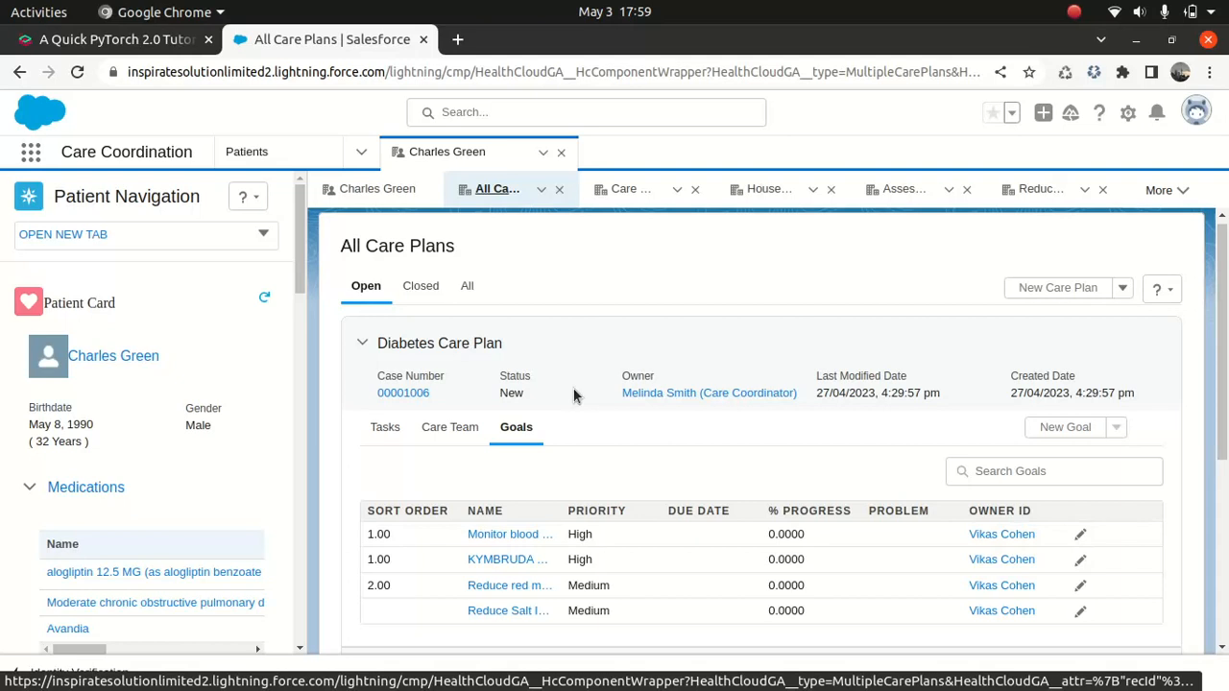
click(384, 429)
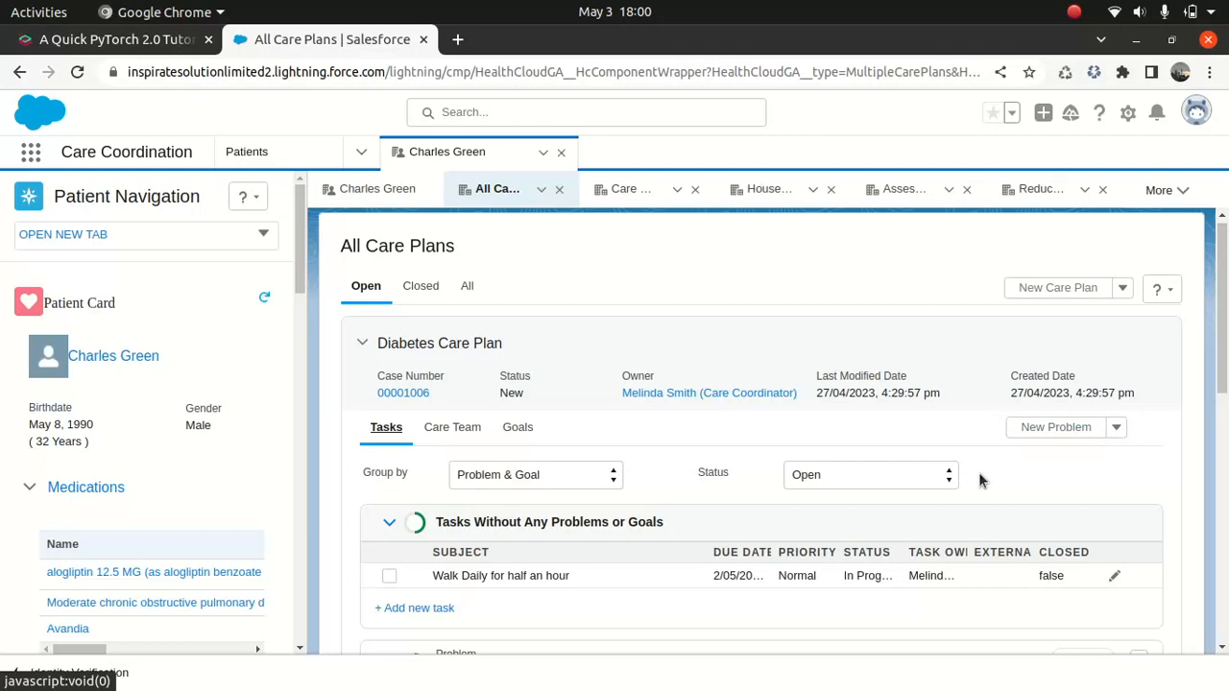
click(1117, 429)
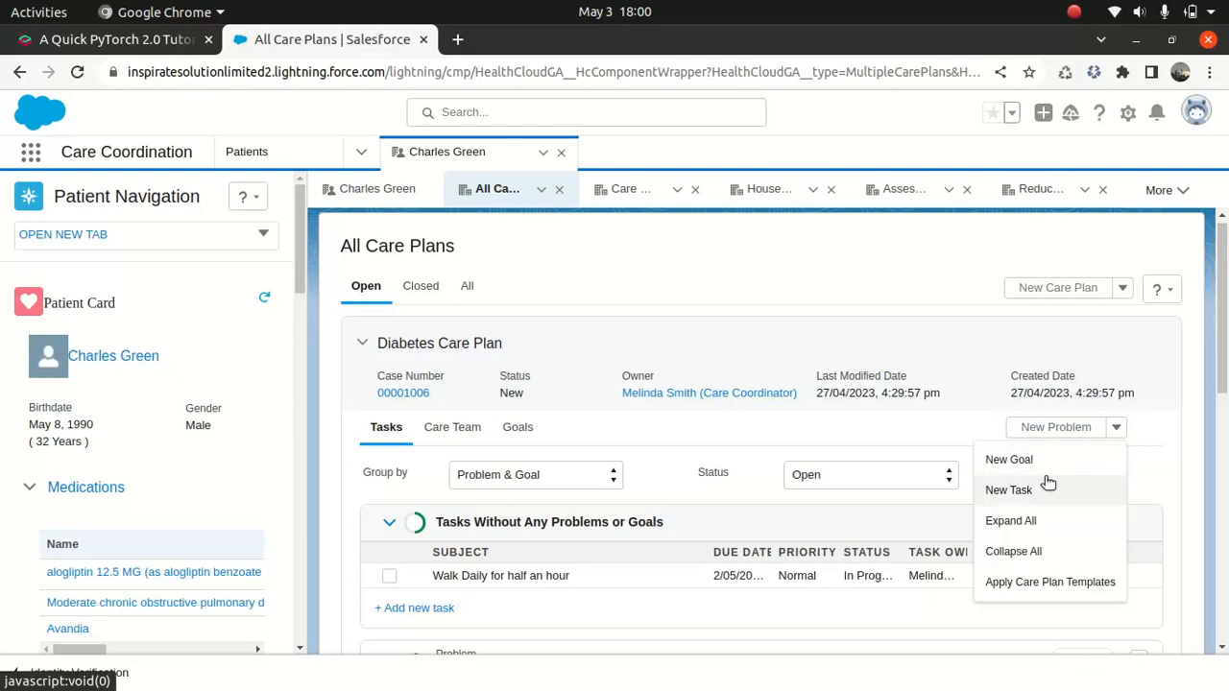
click(1023, 489)
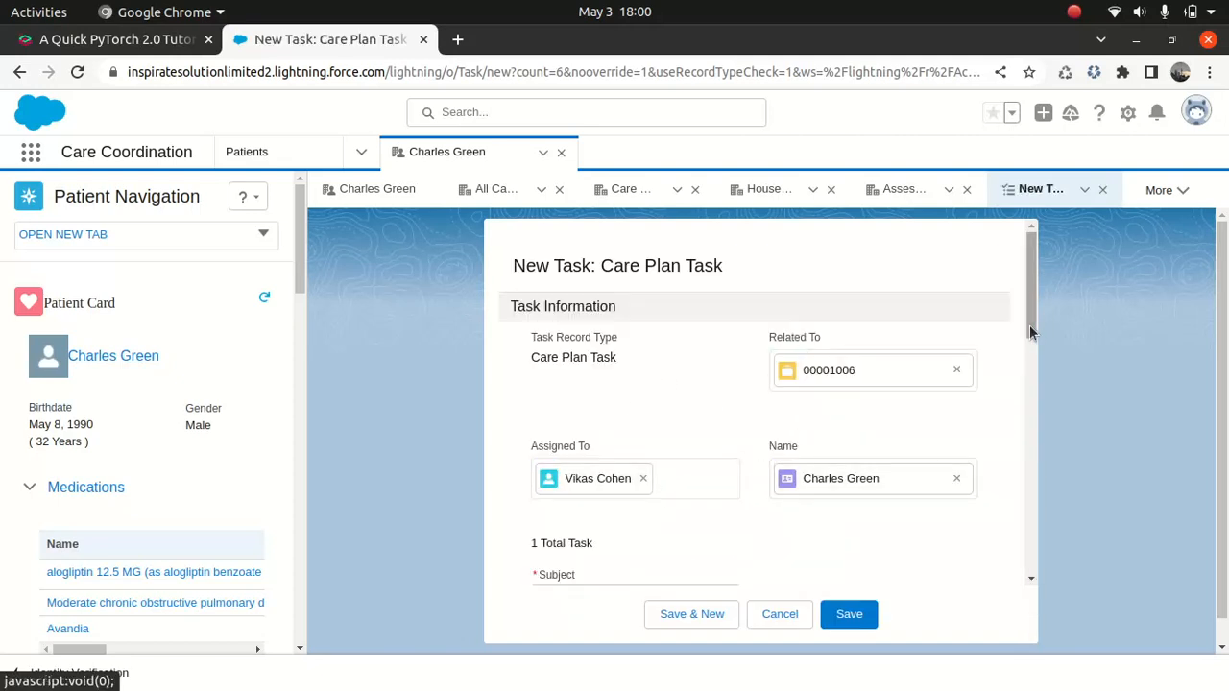
drag(1029, 291, 1036, 354)
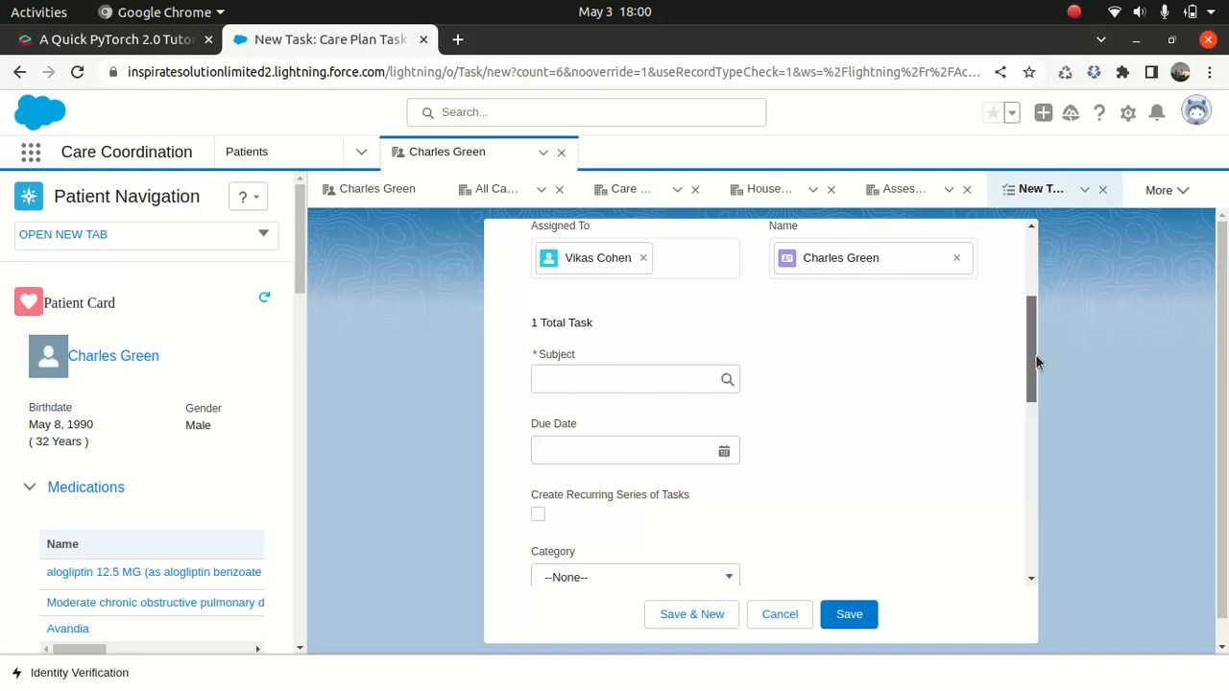
click(658, 379)
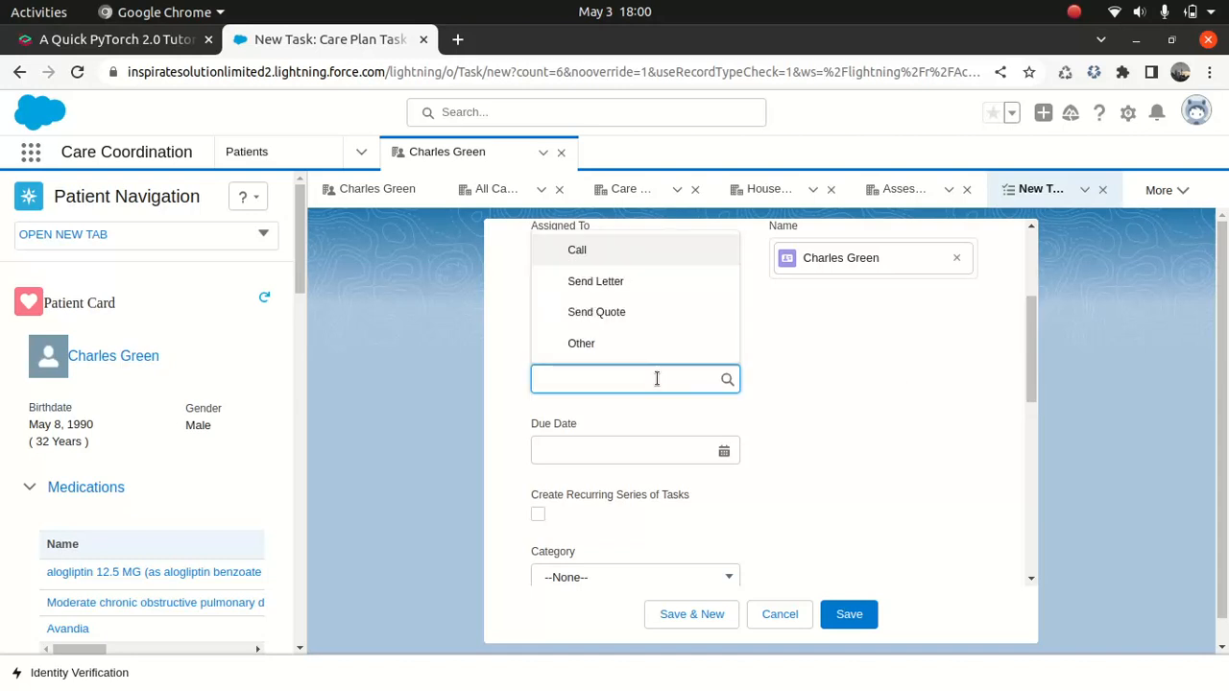
text(E)
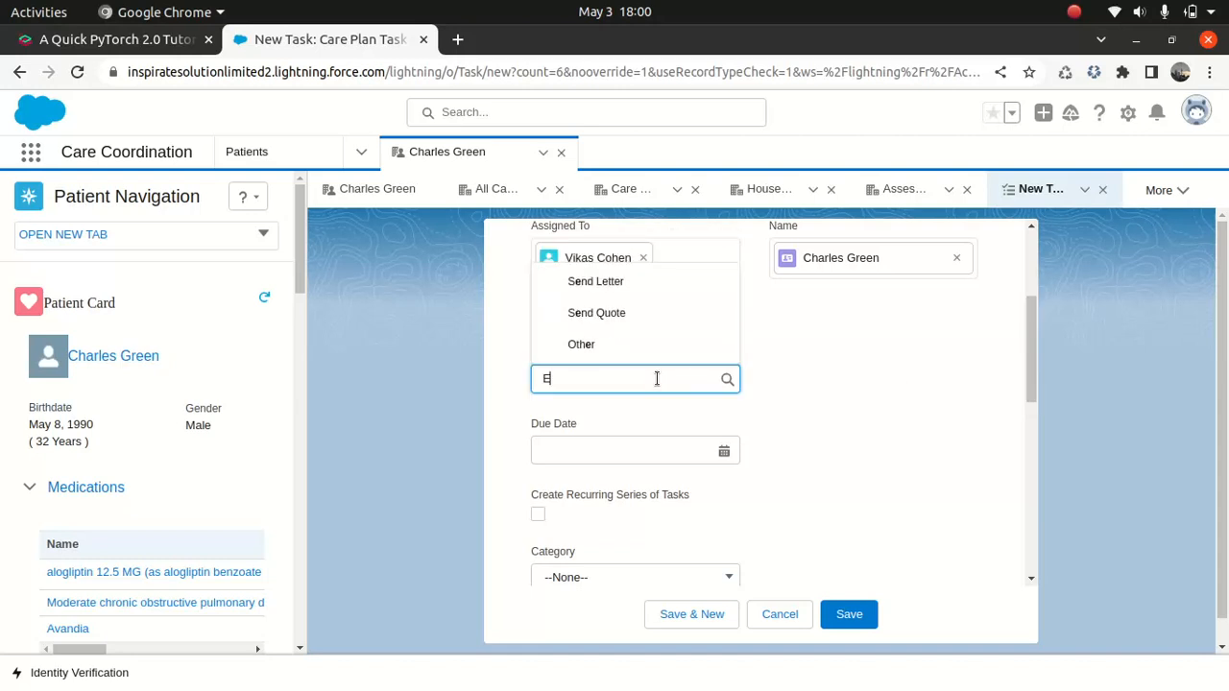
text(at low s)
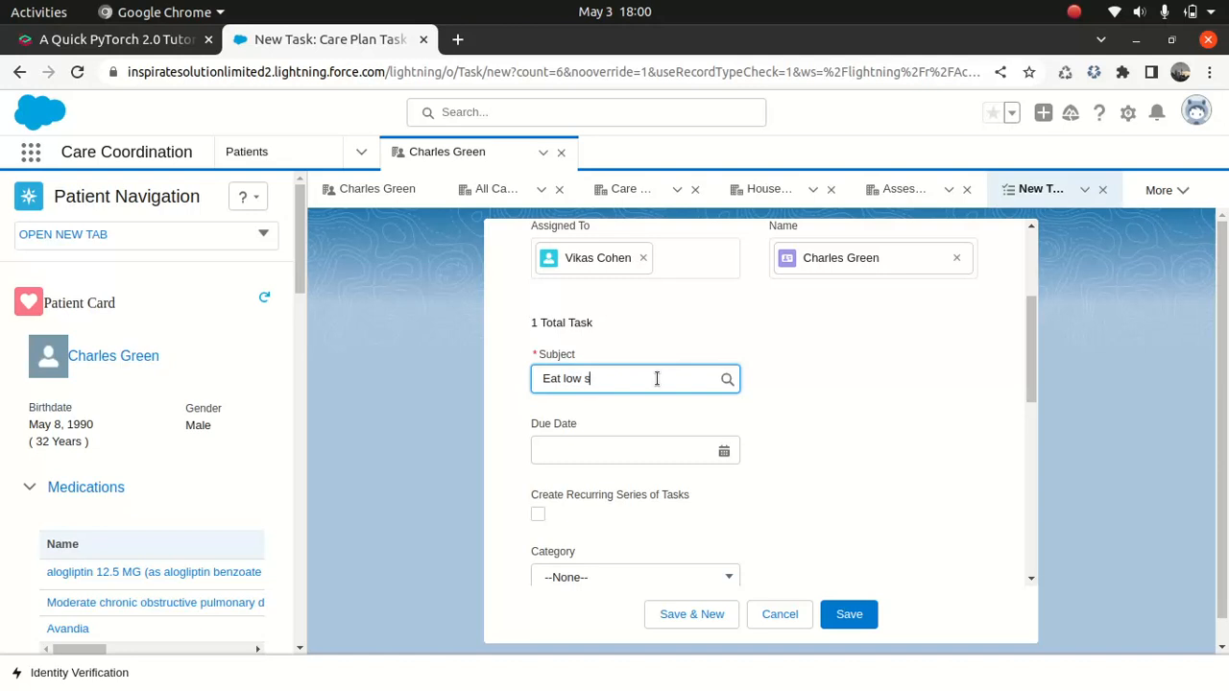
text(od)
key(BackSpace)
key(BackSpace)
key(BackSpace)
key(BackSpace)
key(BackSpace)
key(BackSpace)
key(BackSpace)
key(BackSpace)
key(BackSpace)
key(BackSpace)
key(BackSpace)
text(Groce)
key(BackSpace)
key(BackSpace)
key(BackSpace)
key(BackSpace)
key(BackSpace)
Set the task's subject to "Low sodium diet food" and enter the comment "Buy low sodium diet food".
text(Low sodium diet food)
key(Tab)
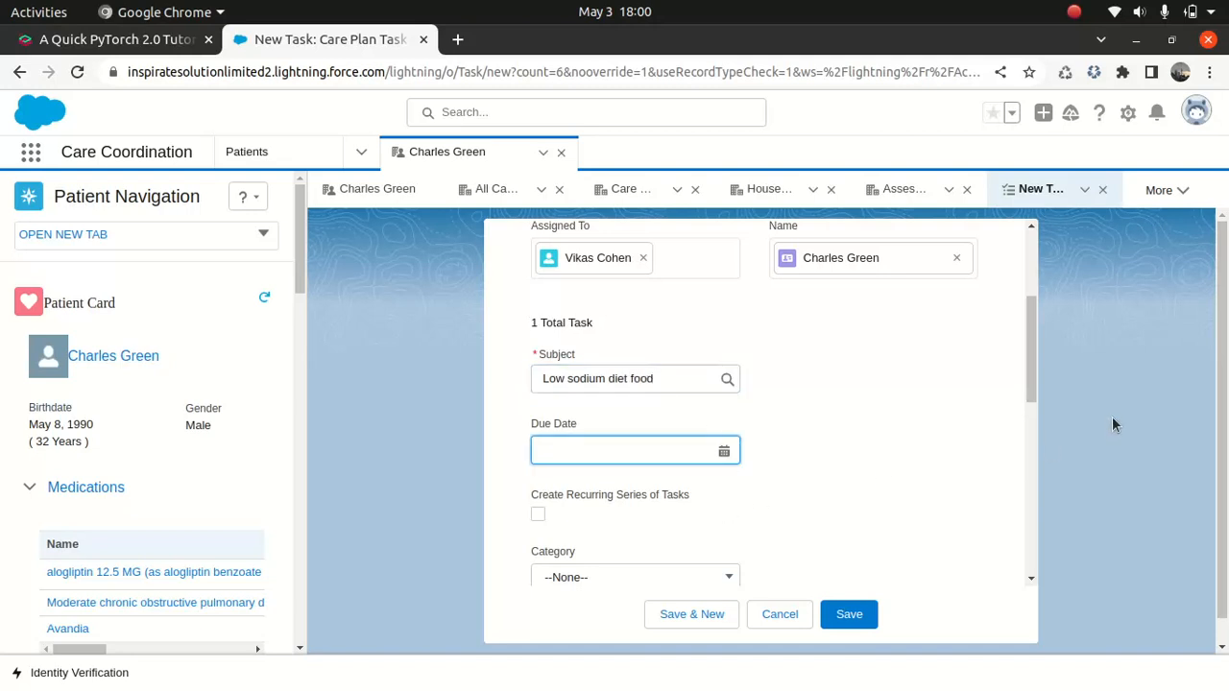
drag(1034, 360, 1028, 438)
click(660, 427)
text(Boy)
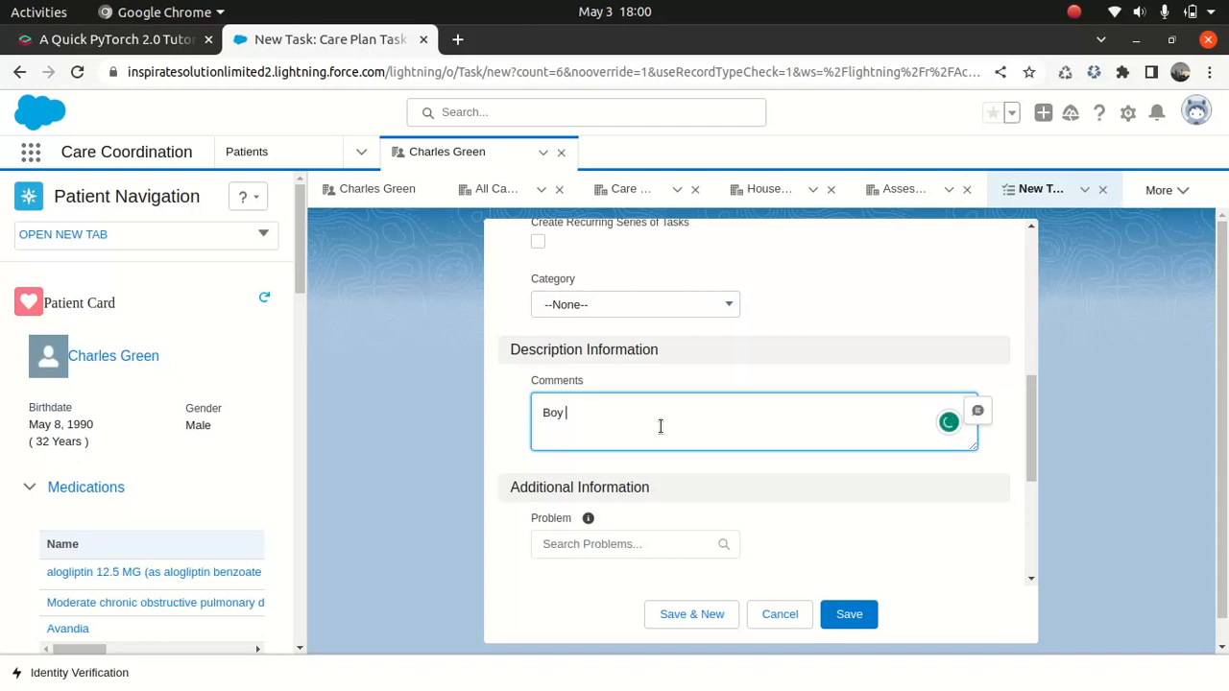
key(BackSpace)
key(BackSpace)
key(BackSpace)
text(uy low sodium diet food)
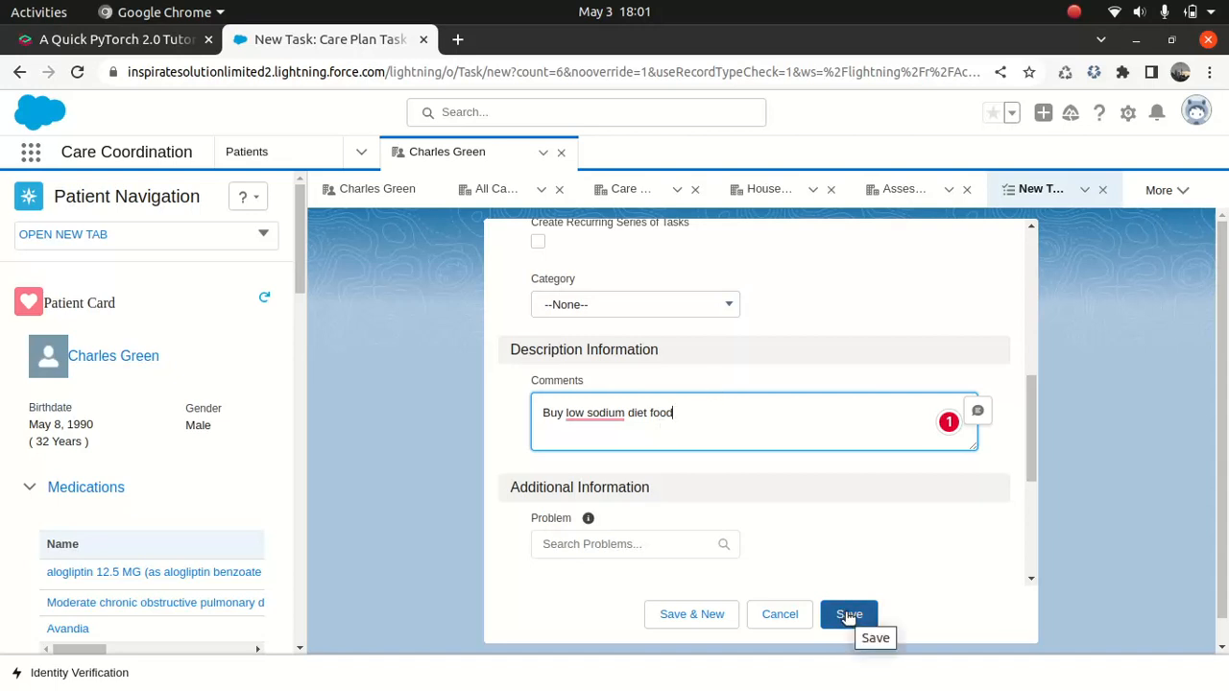
Change the task's comment to "Eat low sodium diet food", save the task and go back to All Care Plans.
double_click(547, 413)
text(Eat)
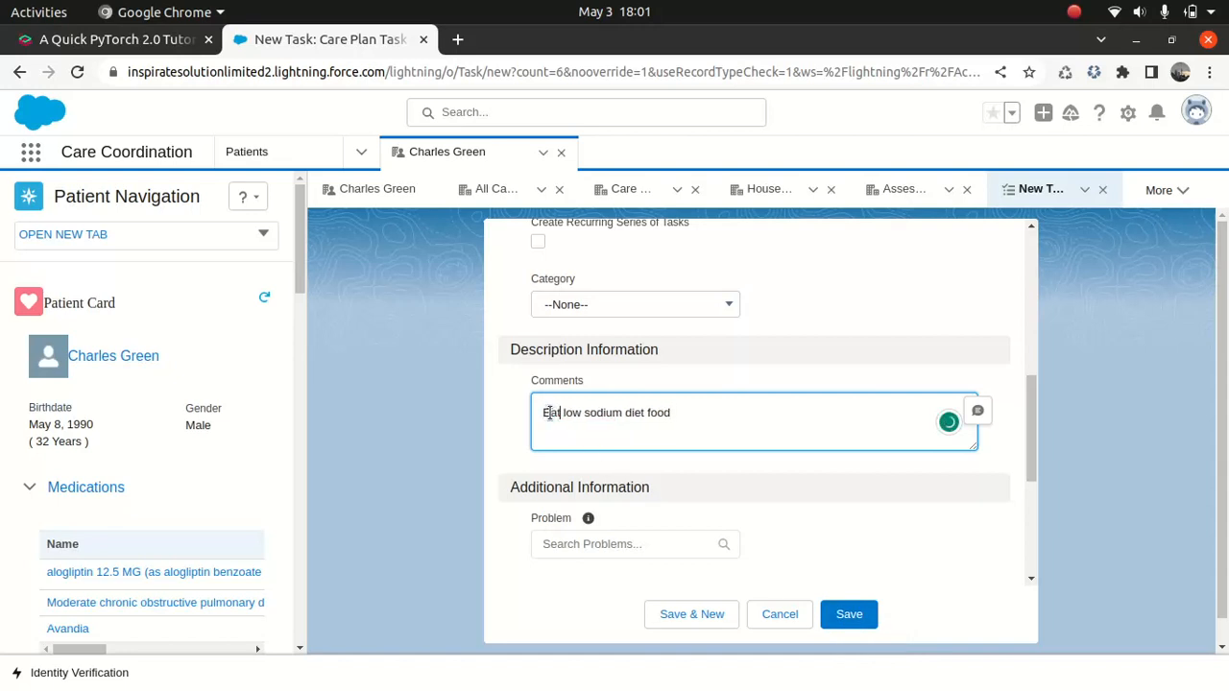
click(849, 616)
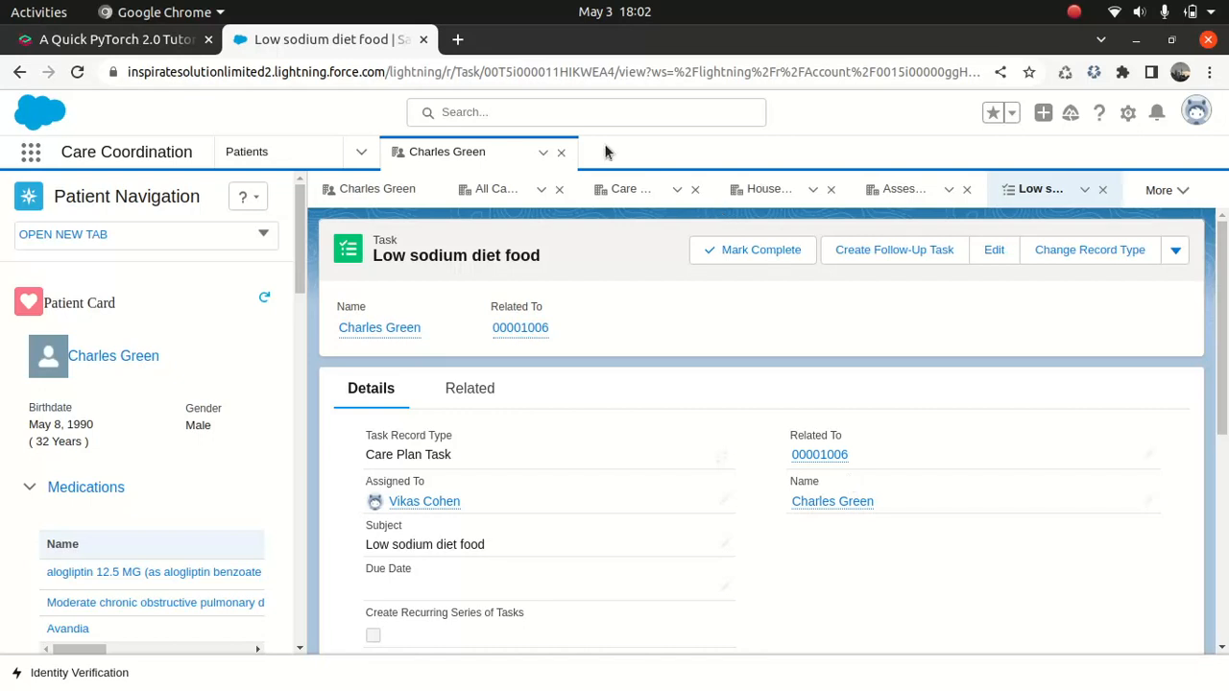
click(497, 189)
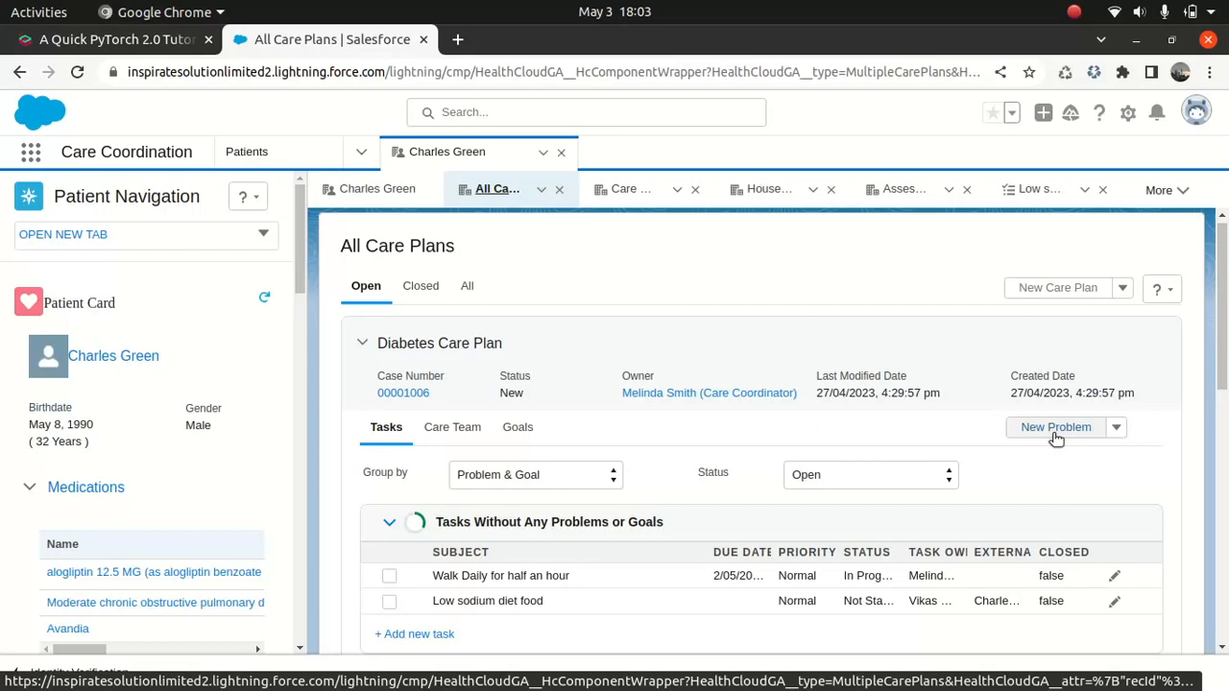
Start another care plan task for the Diabetes Care Plan, enter the comment "Avoid eating lots of red meat" and try to save it.
click(1117, 427)
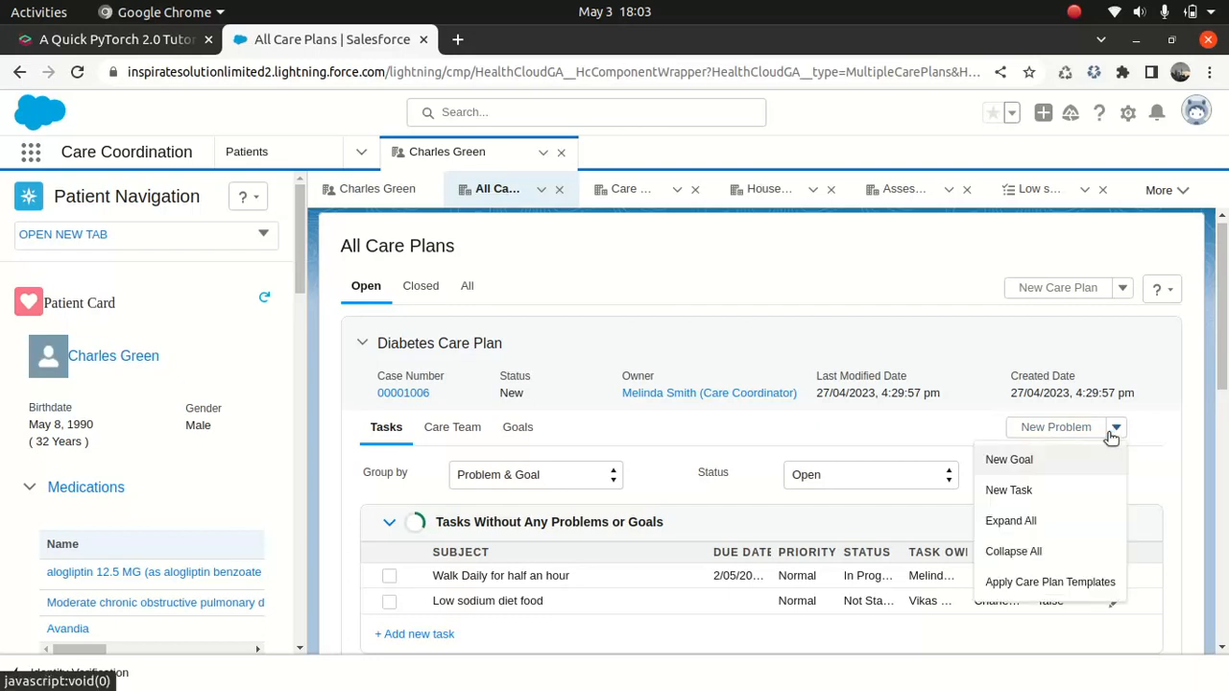
click(1008, 491)
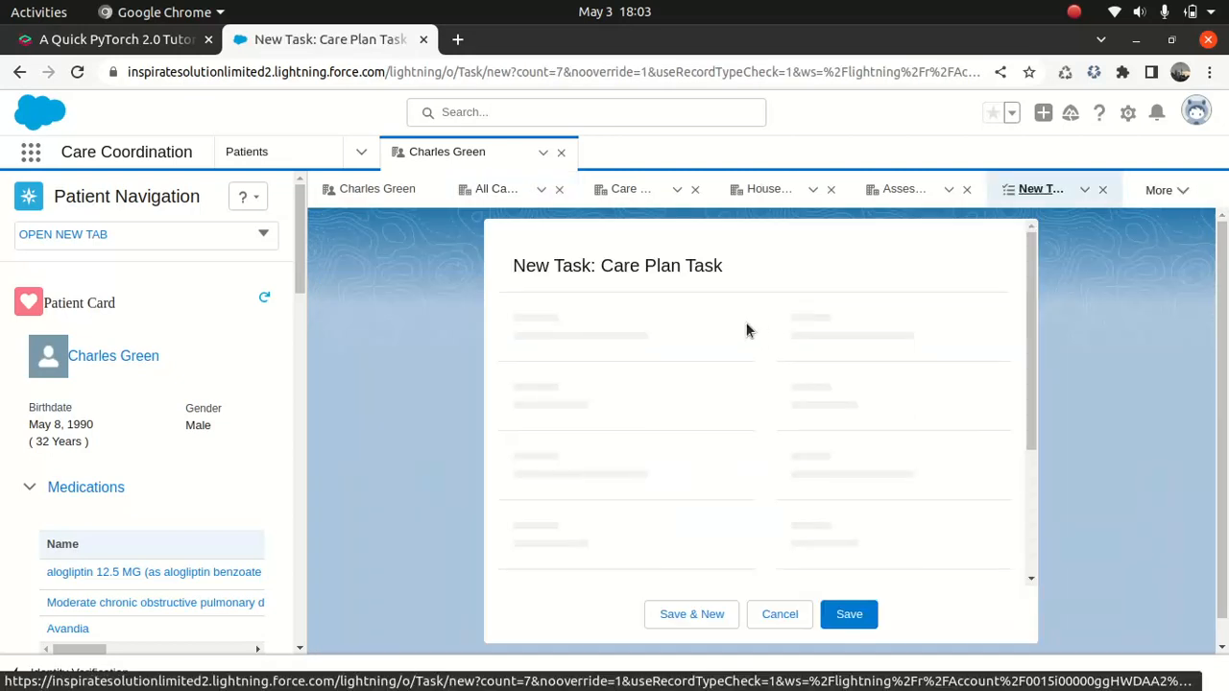
drag(1027, 324, 1001, 469)
click(730, 427)
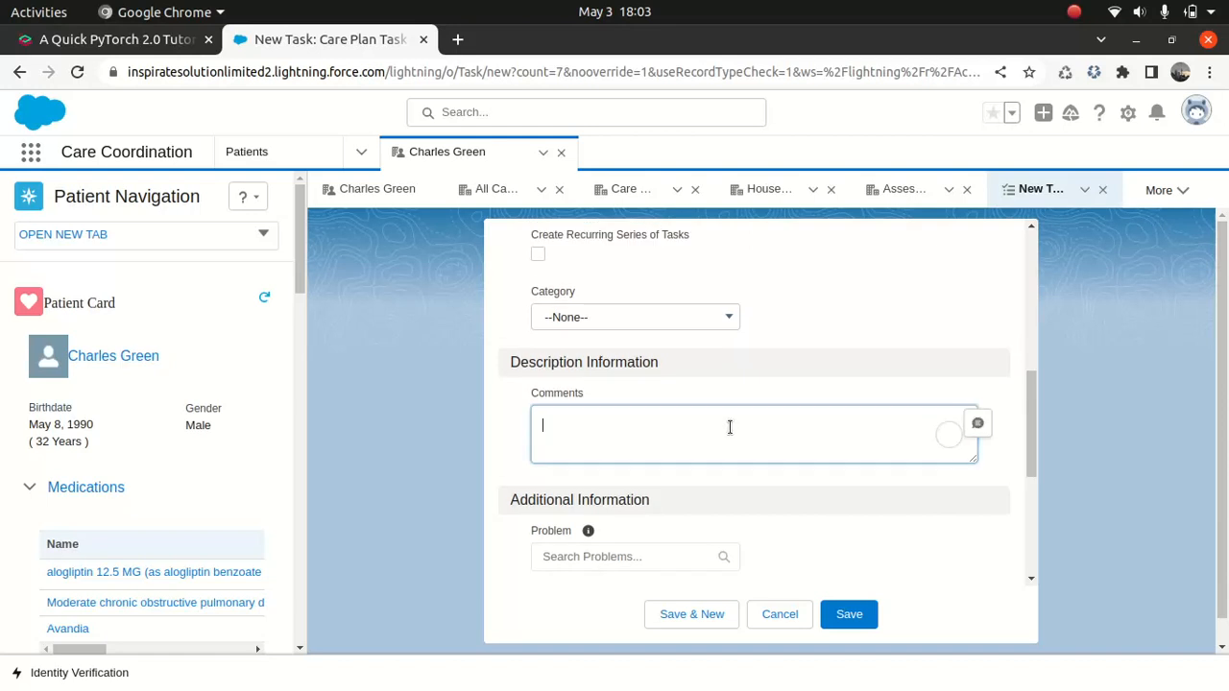
text(Avoid eating lots of red meat)
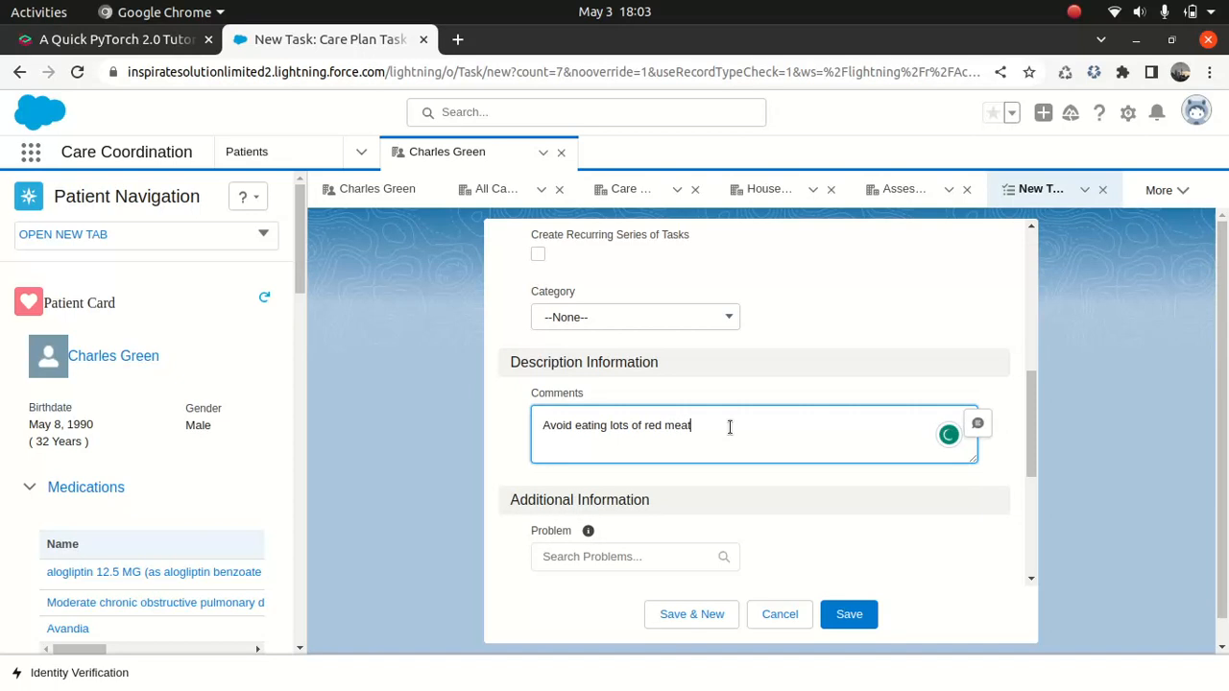
click(847, 616)
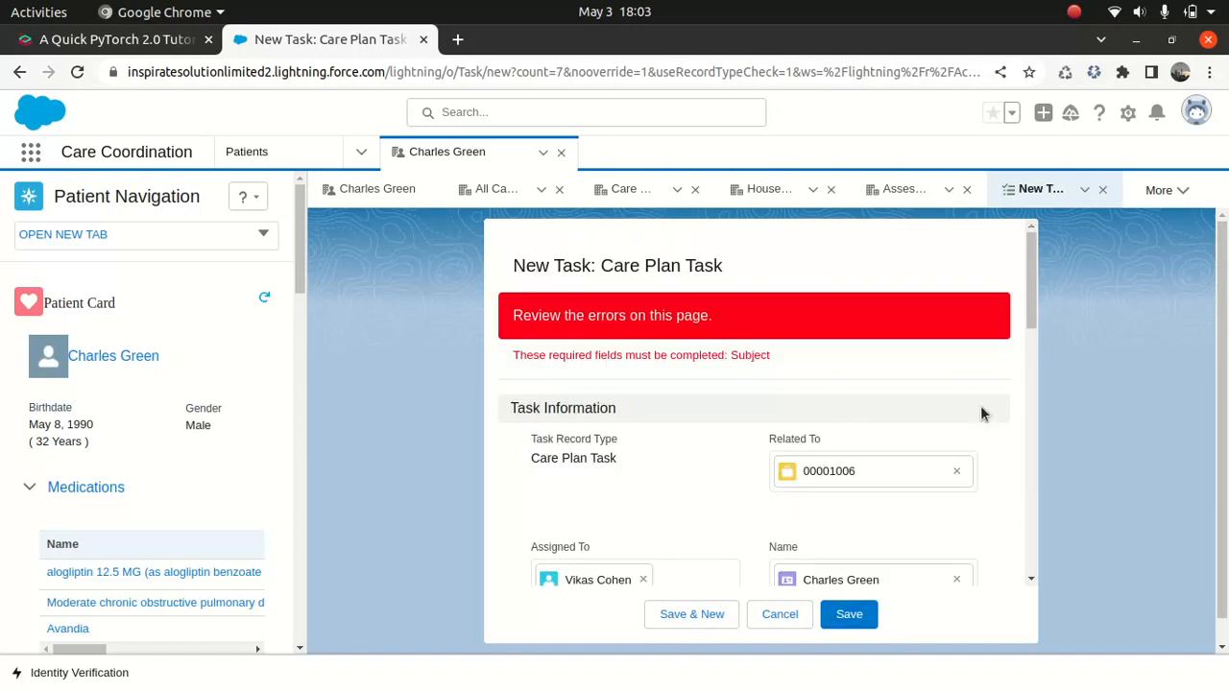
Set the task's subject to "Avoid eating lot of red meat", save the task and go back to All Care Plans.
drag(1032, 295, 1025, 402)
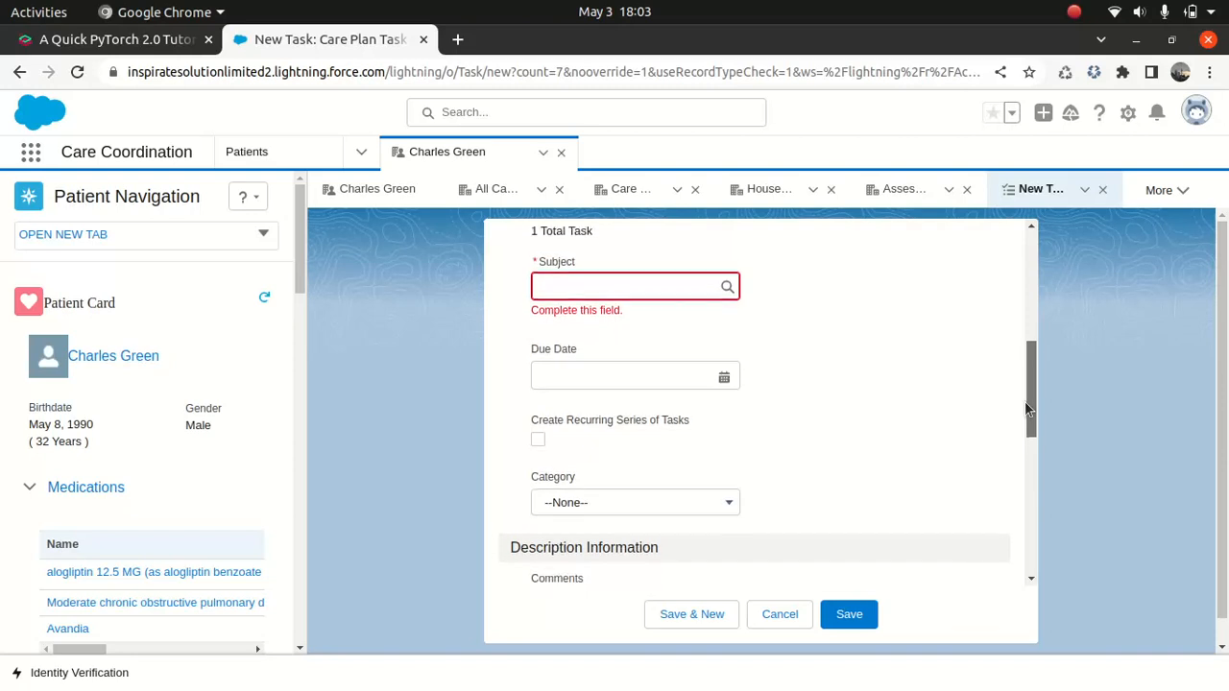
click(620, 295)
text(Avoid ea)
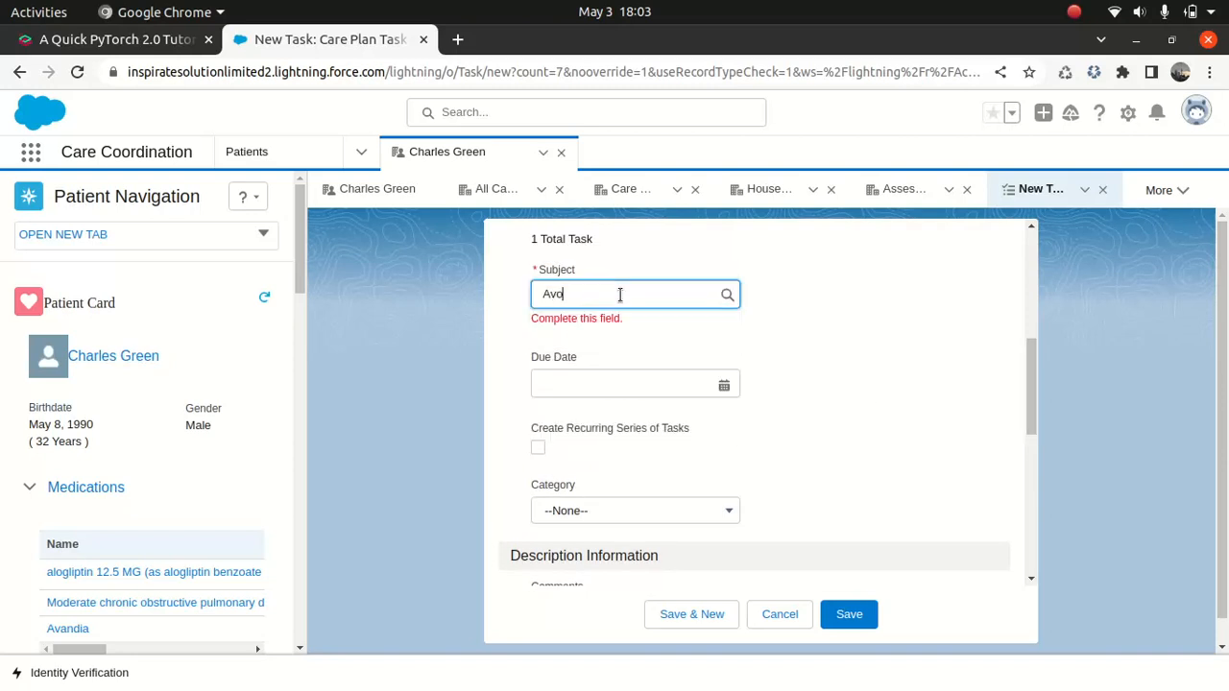
text(ting lot of red meat)
click(850, 617)
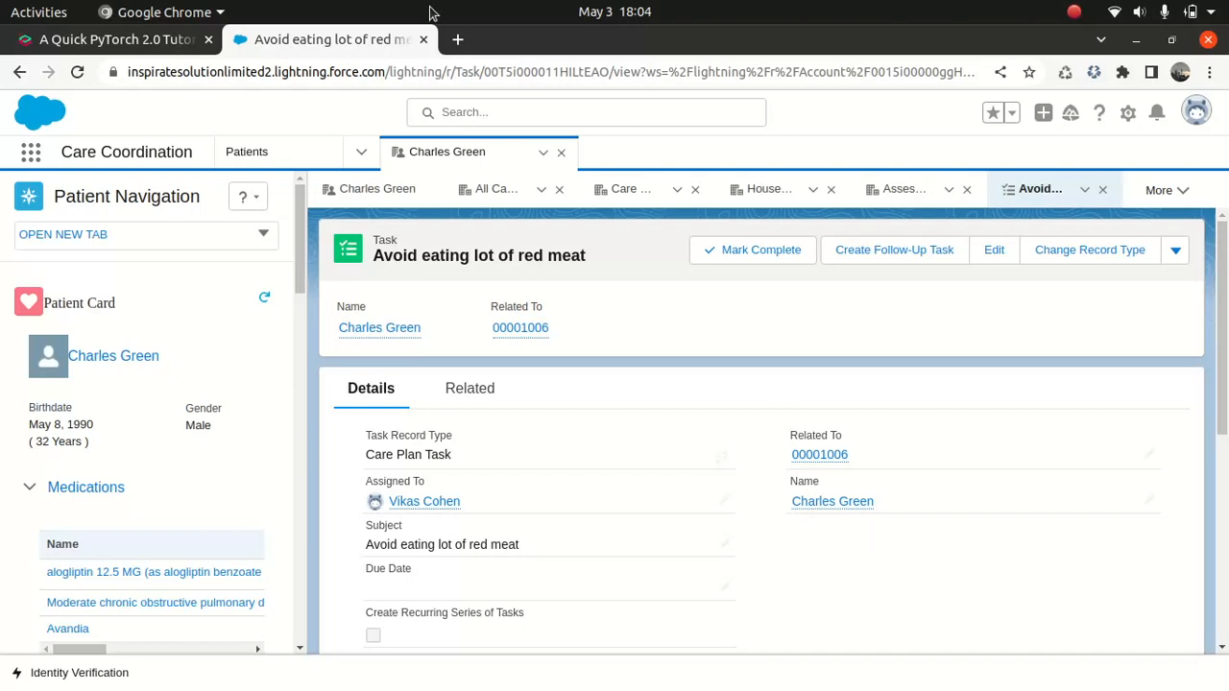
click(486, 193)
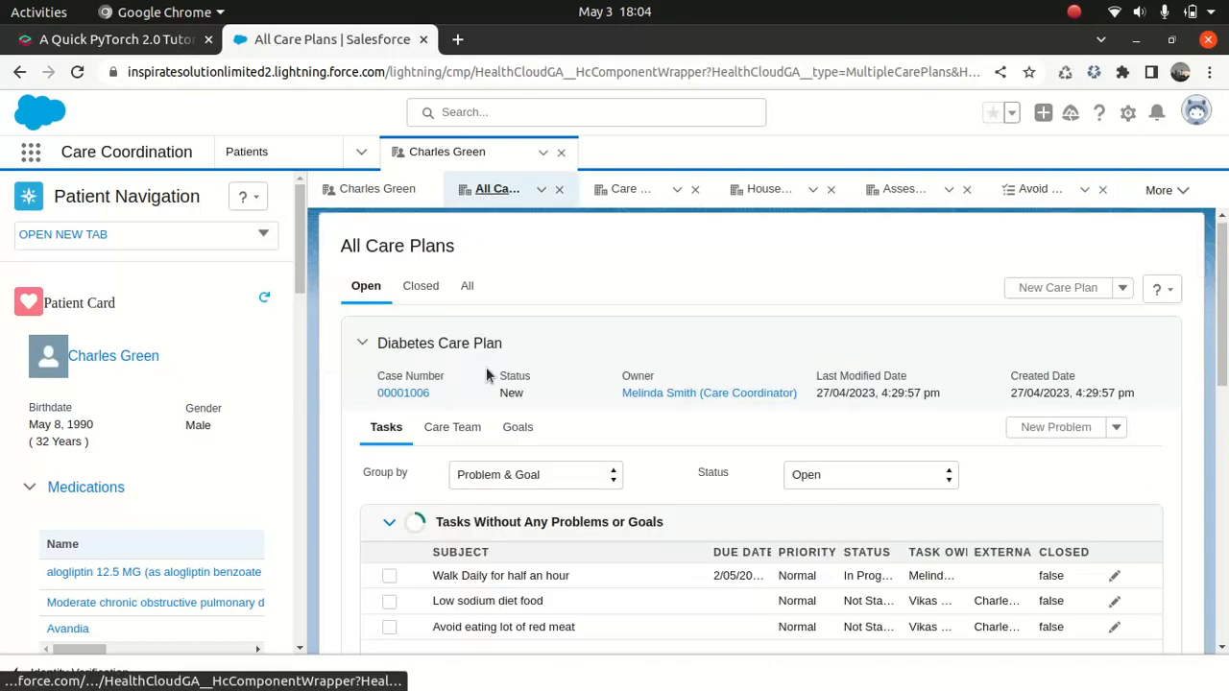